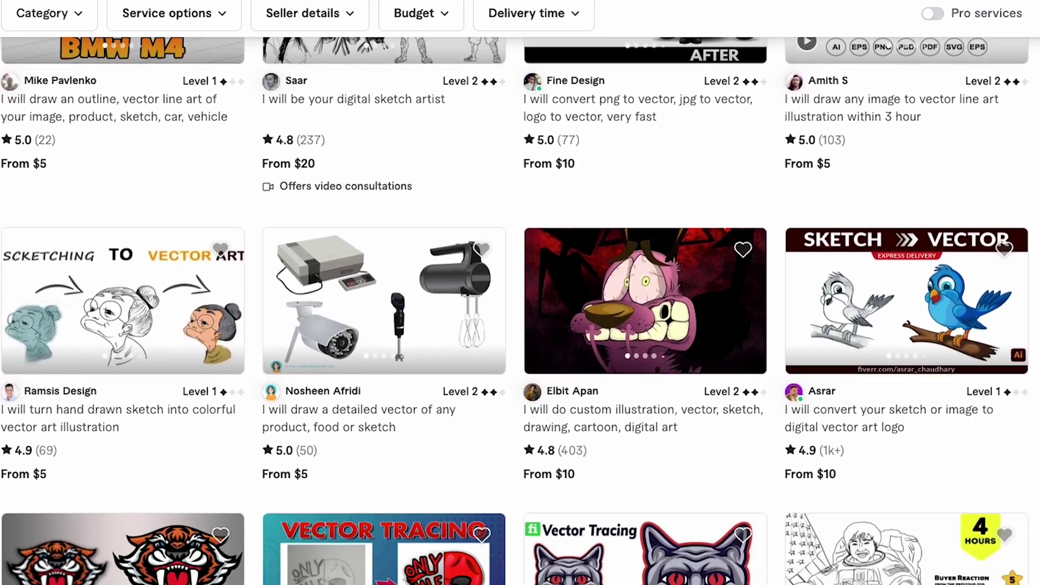
scroll(520, 309, down, 2)
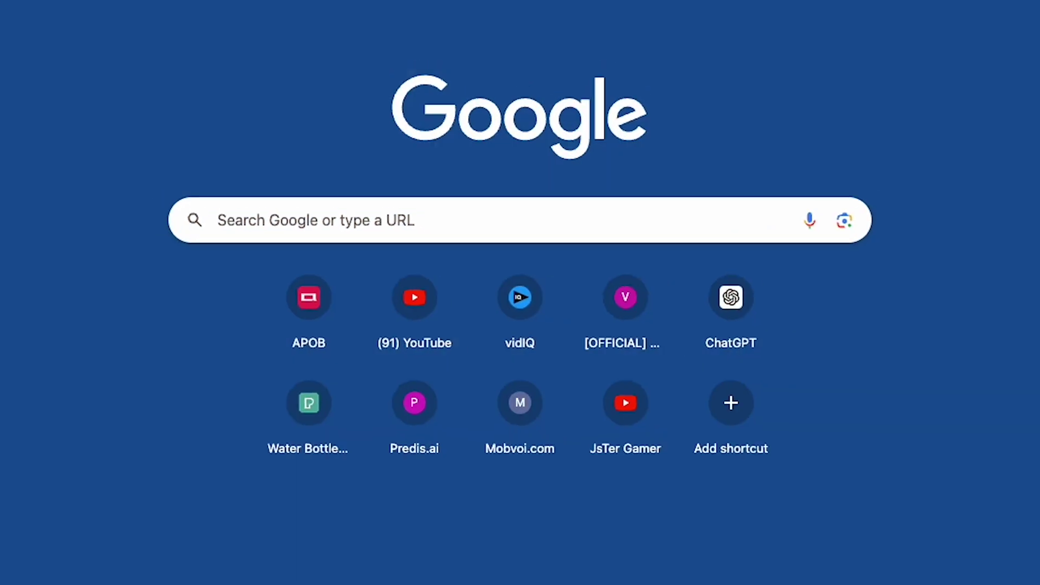
Search Google for 'Mimic pc' and open the MimicPC homepage from the results
click(259, 216)
text(Mimi)
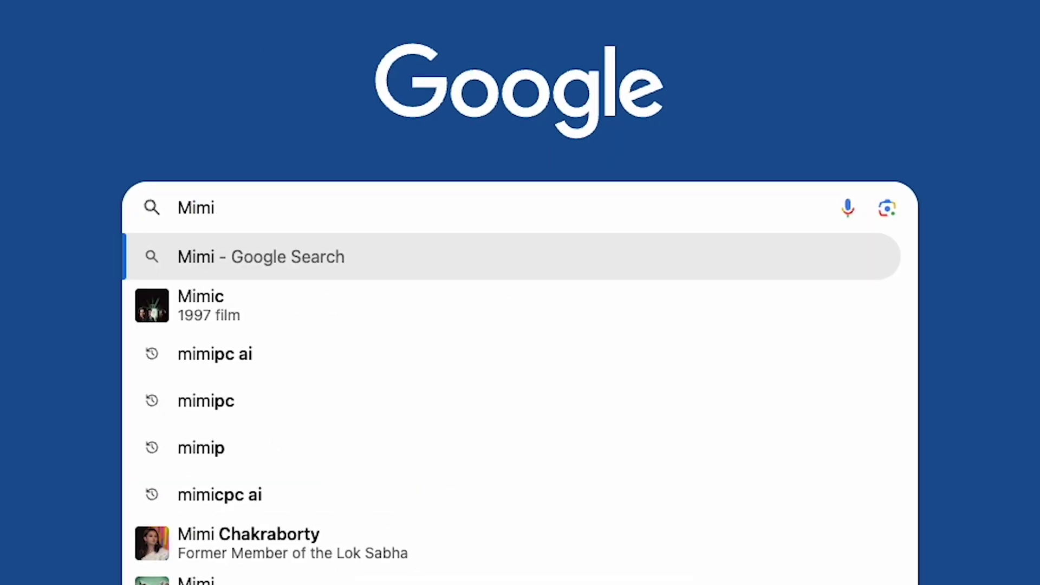
text(c pc)
key(Return)
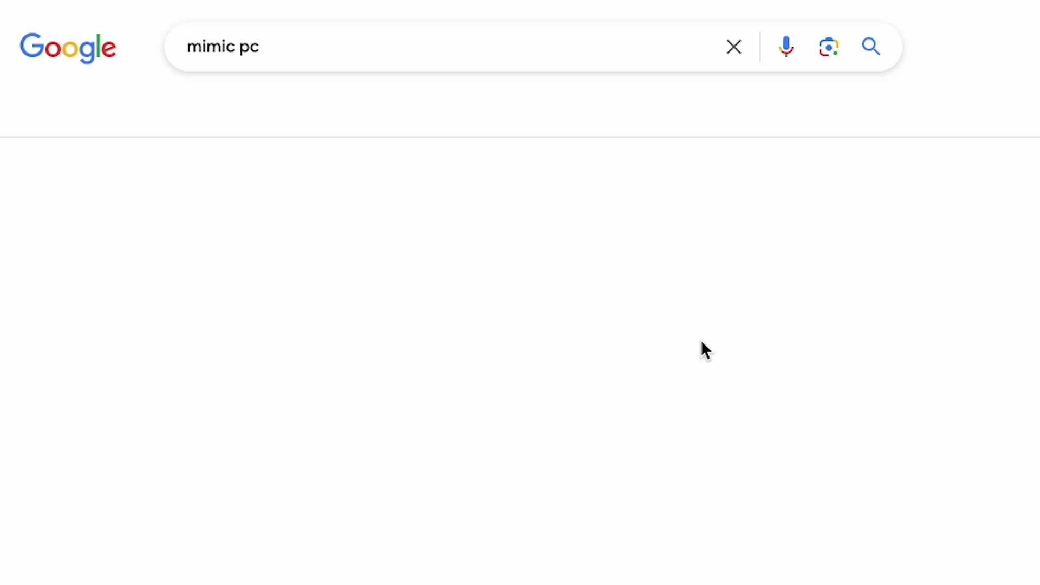
click(265, 232)
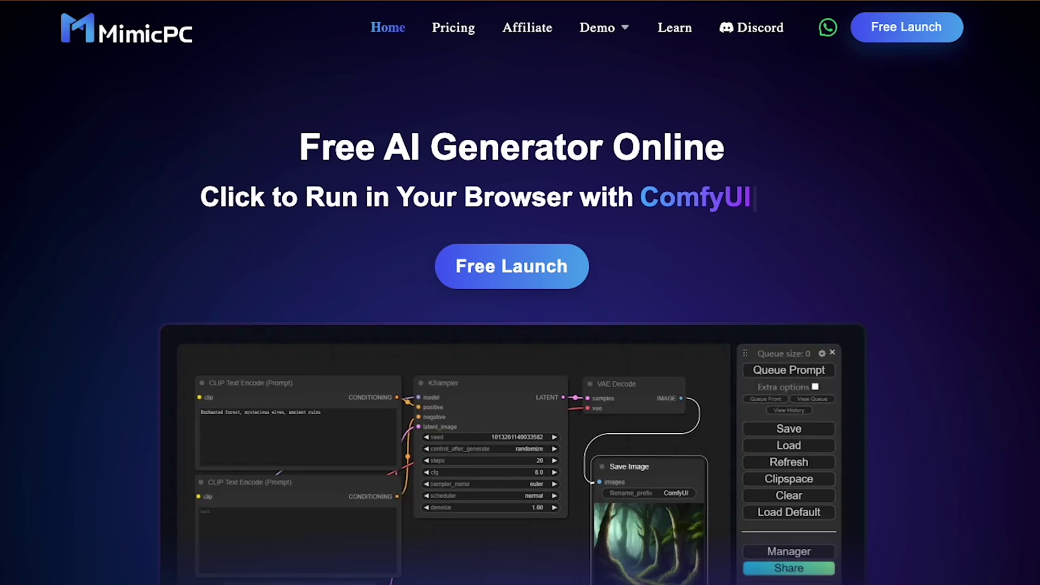
Scroll the MimicPC homepage and highlight the 'Launch Without Installation' heading
scroll(858, 209, down, 10)
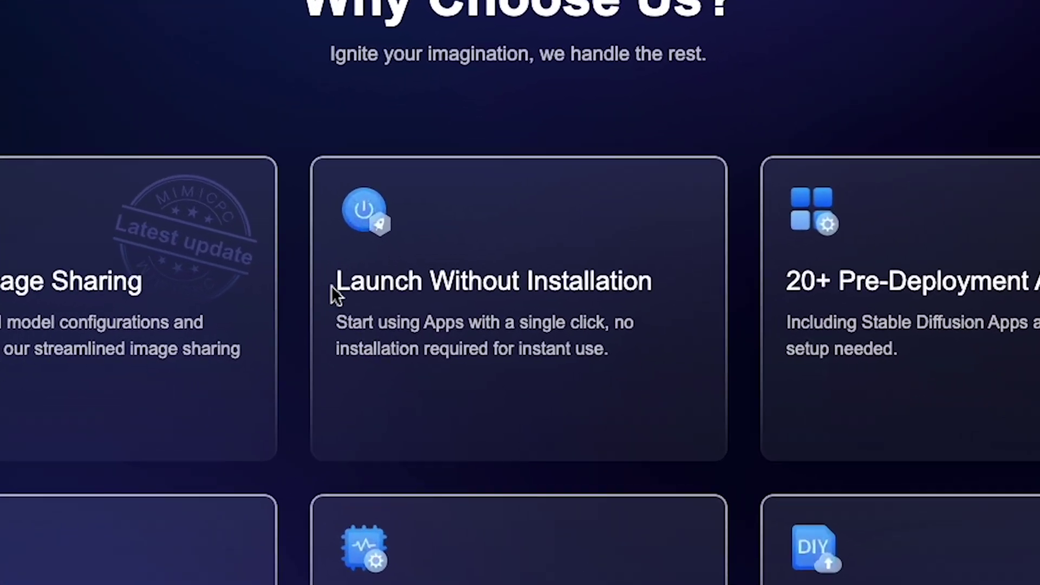
drag(378, 333, 597, 335)
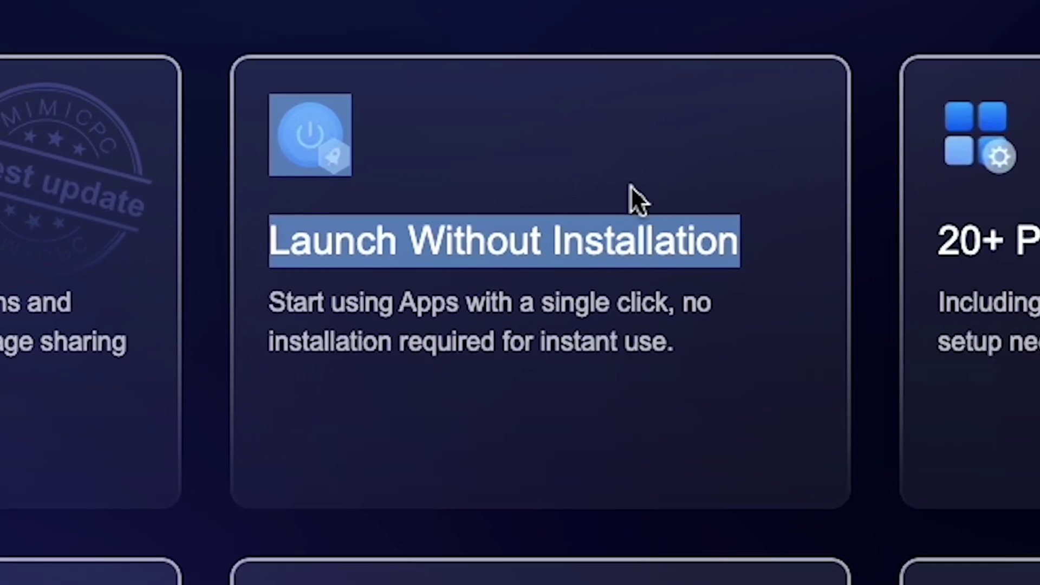
click(443, 361)
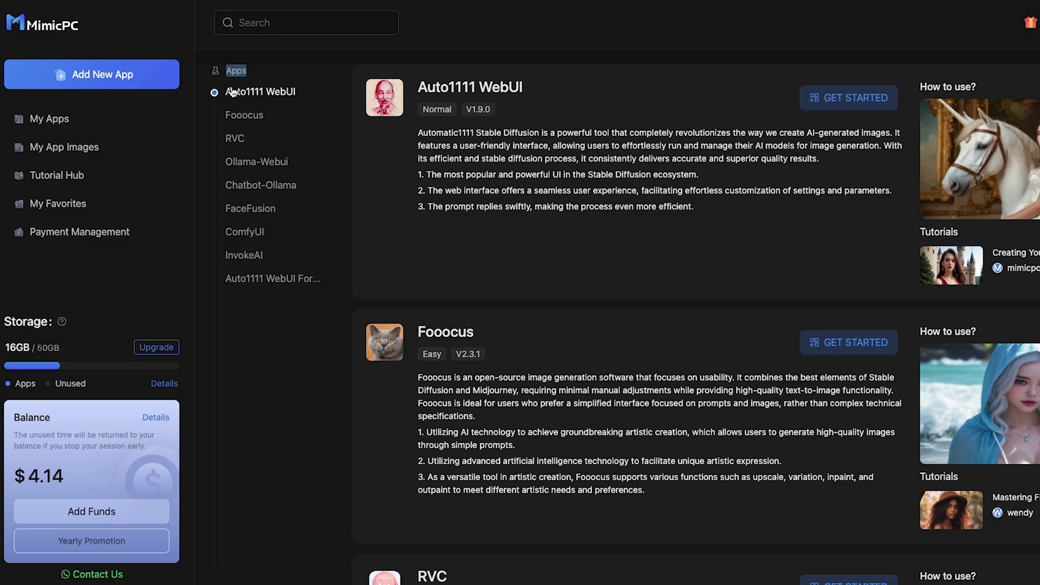
Highlight the app list, then create and start Auto1111 WebUI on Large-pro hardware ($1.19/h)
drag(228, 93, 329, 256)
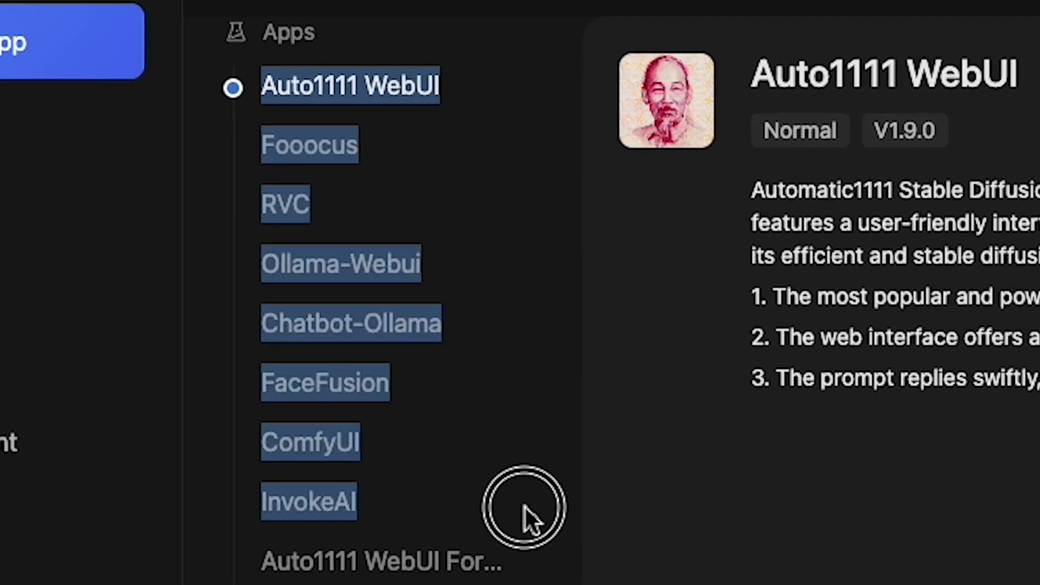
drag(524, 505, 520, 584)
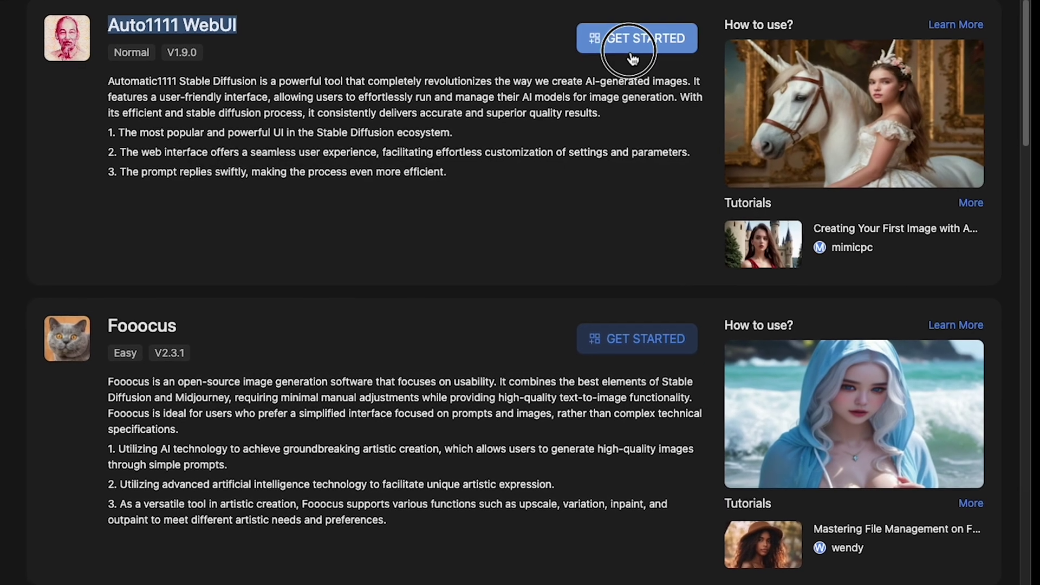
click(633, 98)
click(817, 193)
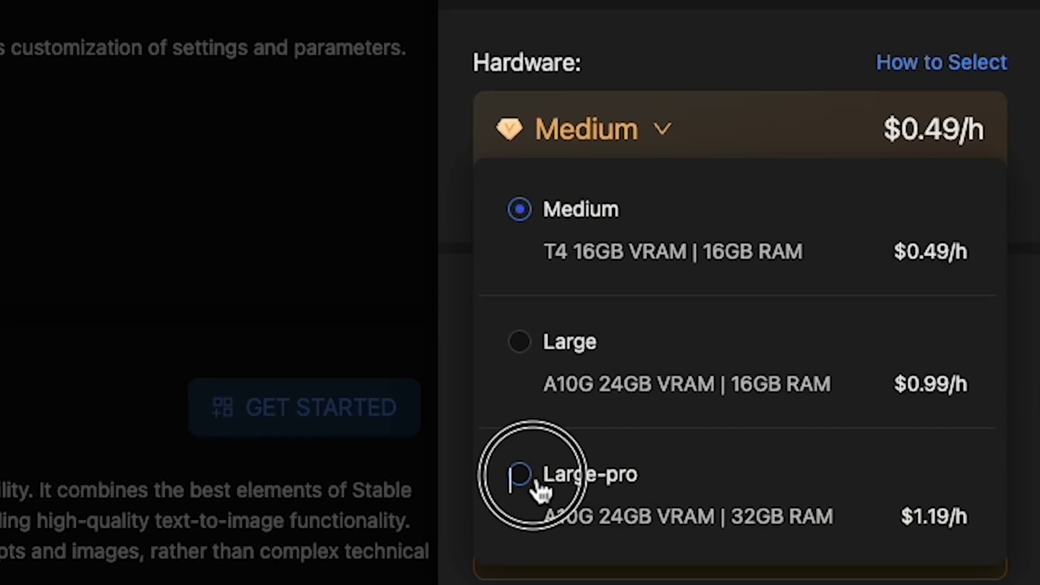
click(537, 482)
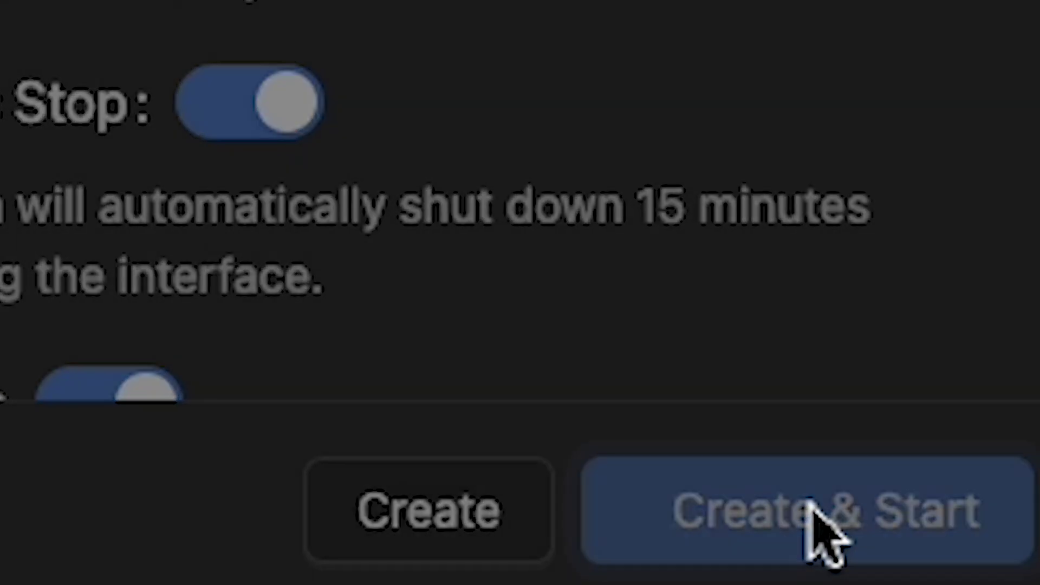
click(991, 557)
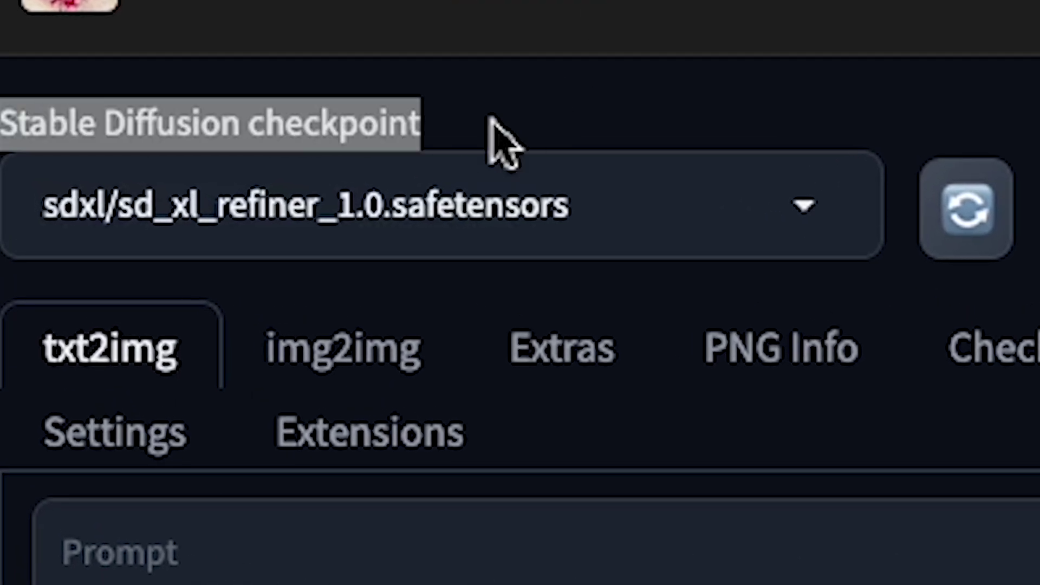
Browse the checkpoint list, then open the empty models > Stable-diffusion storage folder
double_click(402, 234)
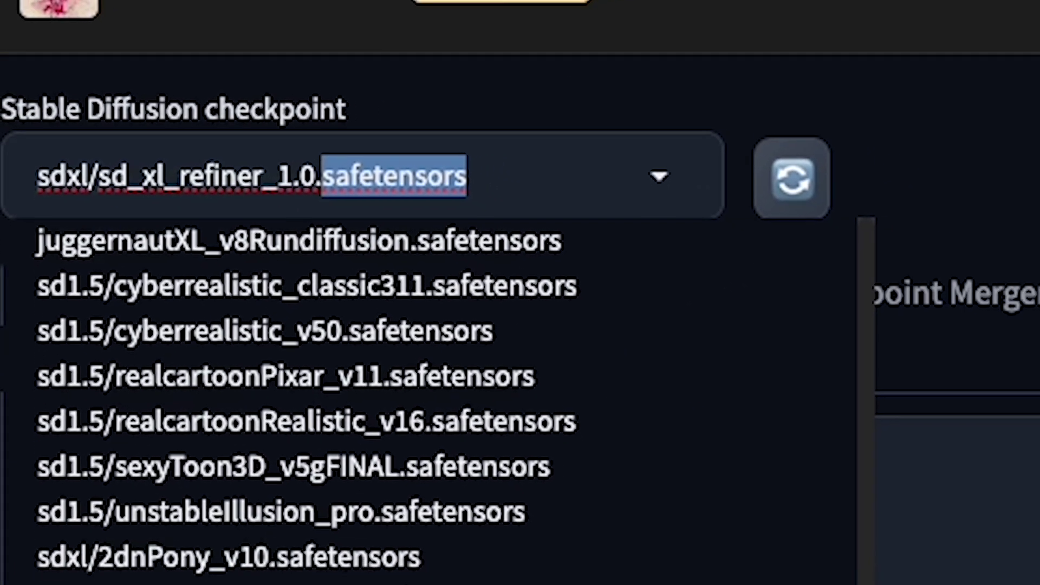
scroll(303, 466, down, 4)
scroll(303, 466, up, 4)
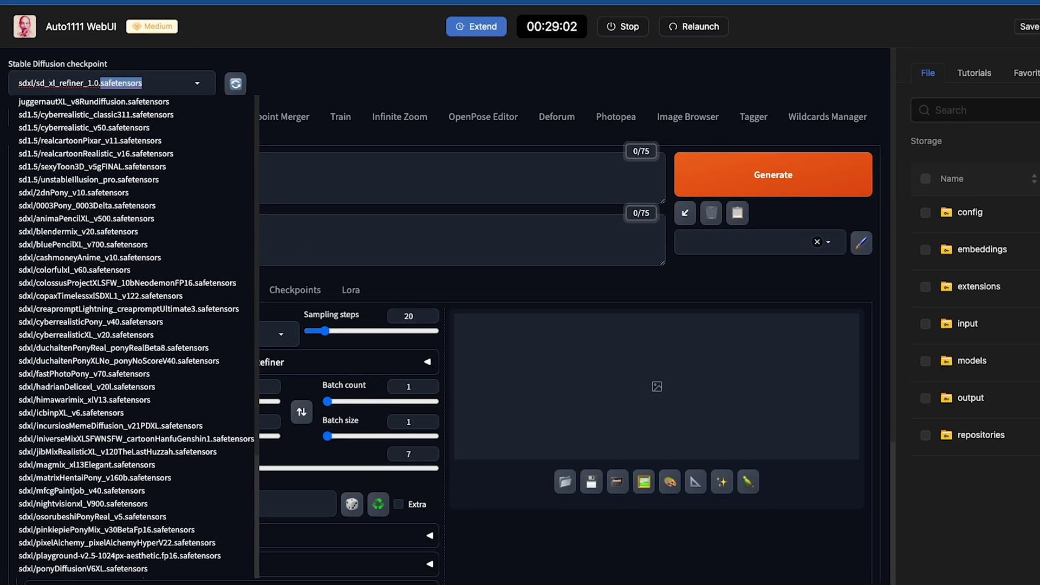
key(Escape)
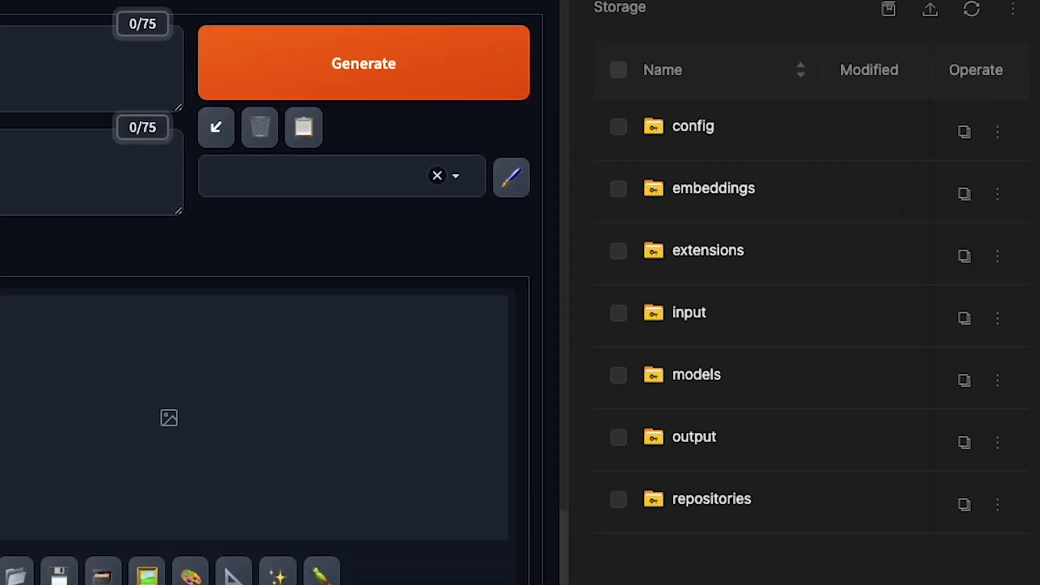
click(696, 375)
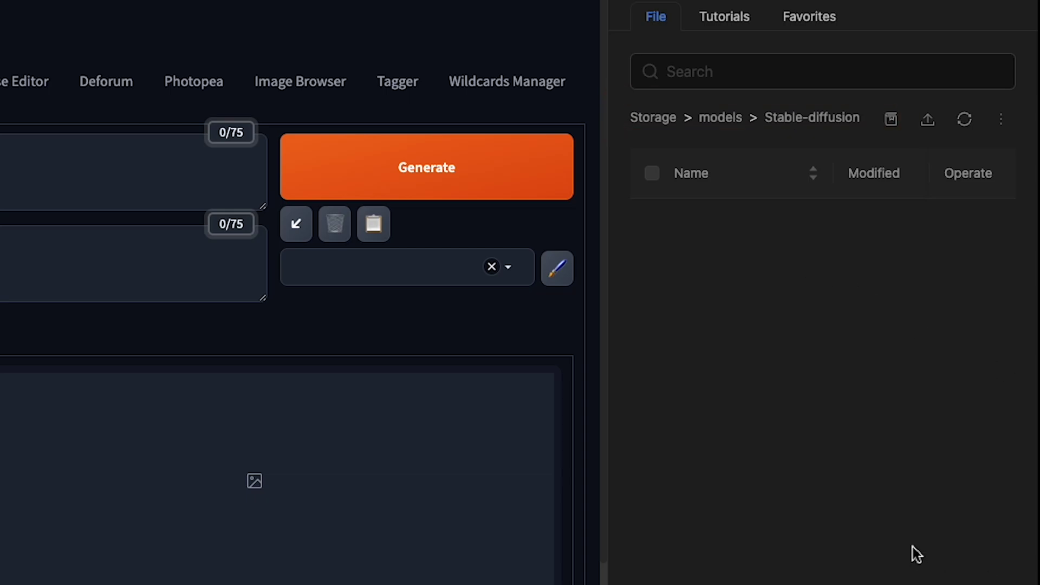
Upload xsarchitectural_v11.ckpt from Downloads into the Stable-diffusion folder
click(928, 121)
click(866, 274)
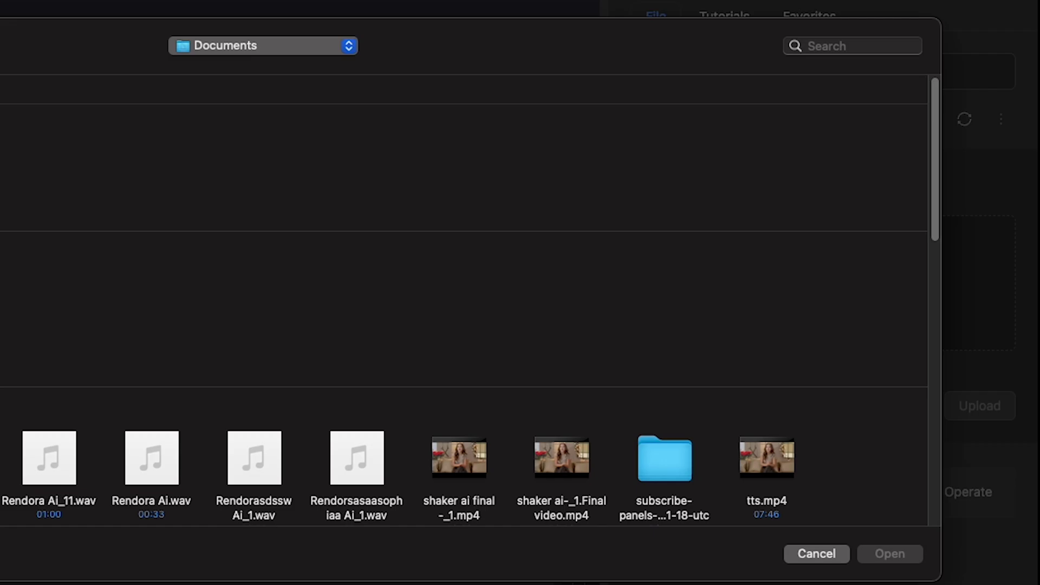
click(198, 434)
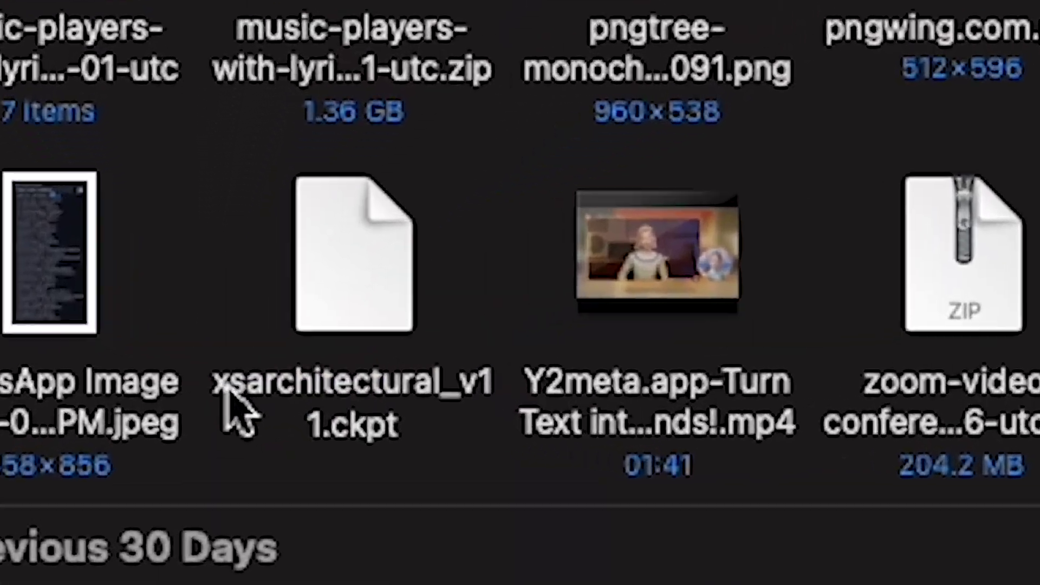
click(248, 388)
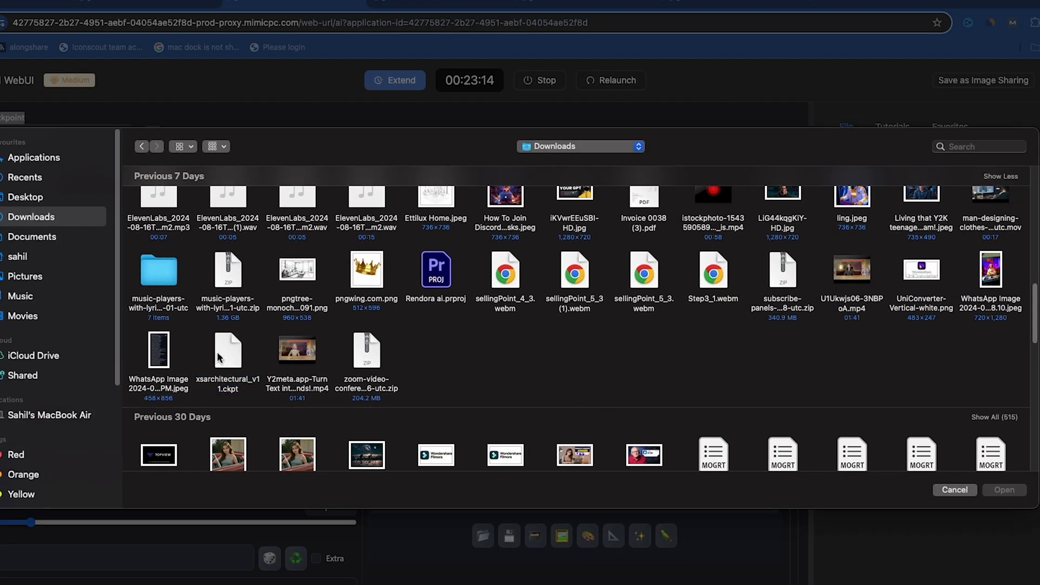
double_click(217, 352)
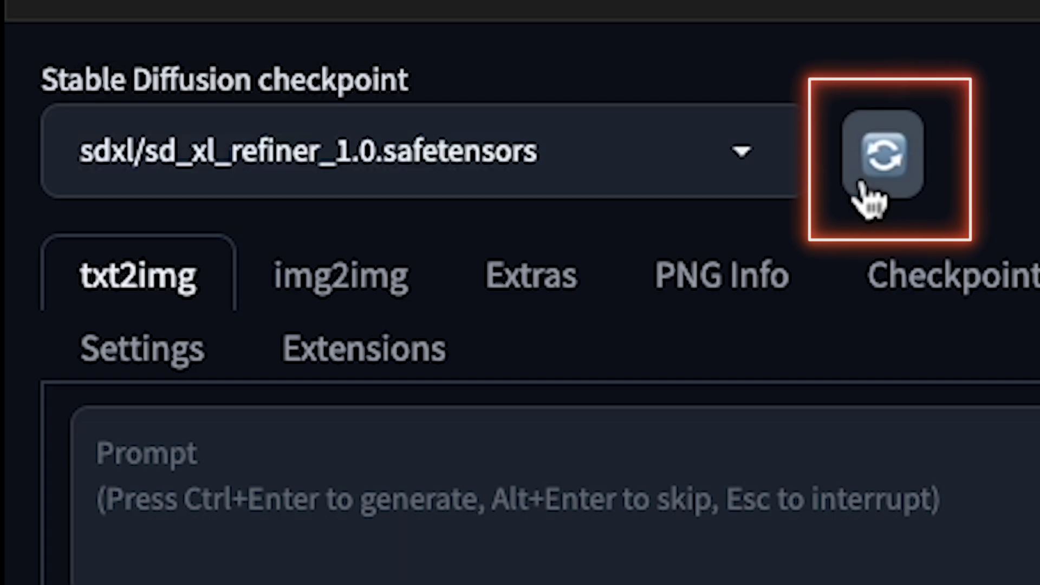
Refresh the checkpoint list and load xsarchitectural_v11.ckpt as the active checkpoint
click(899, 187)
click(542, 162)
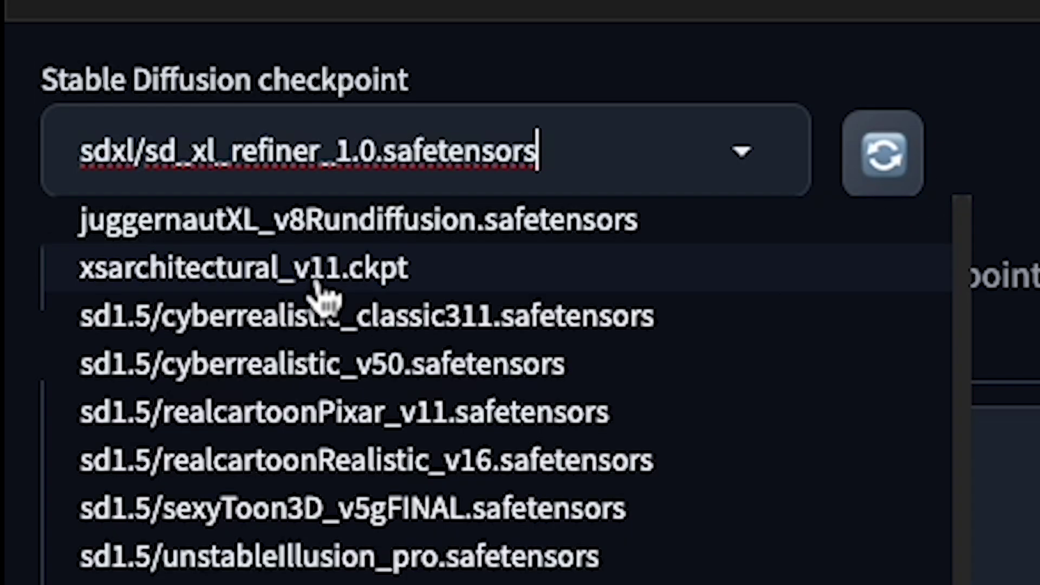
click(320, 292)
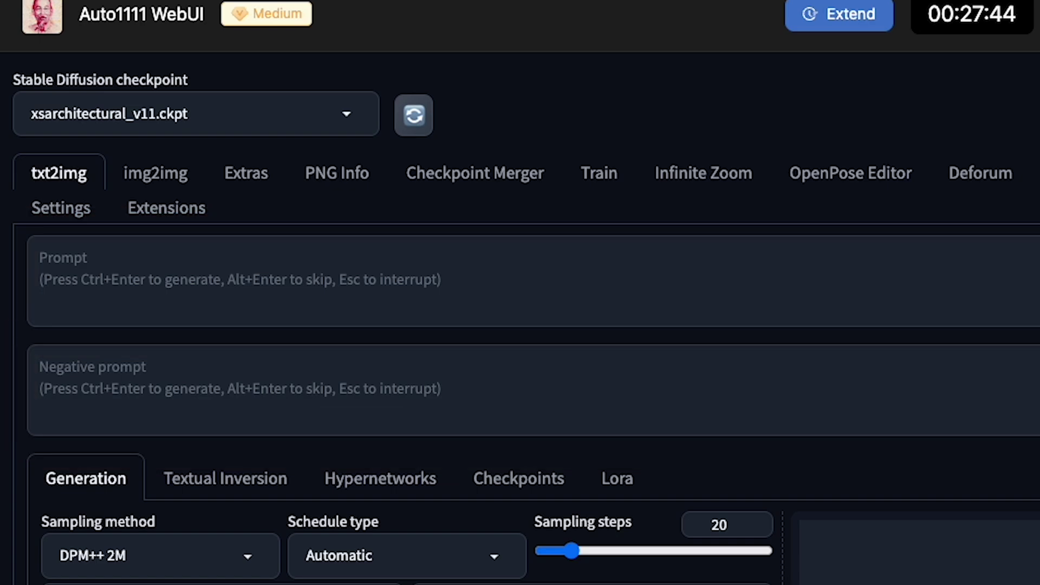
Load the attic-bedroom sketch into ControlNet Unit 0, enable it, and choose lineart_realistic
scroll(519, 325, down, 10)
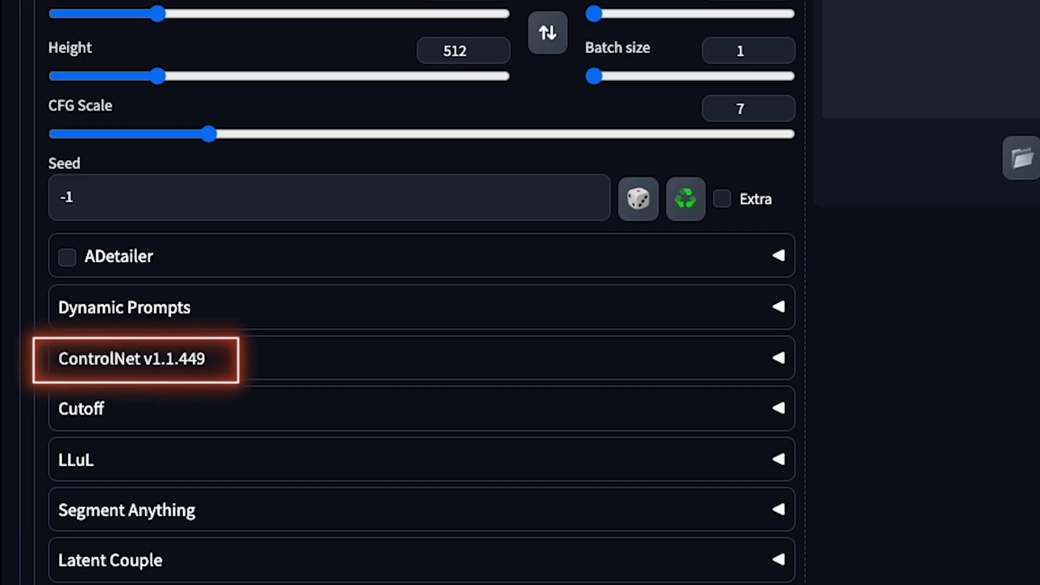
click(170, 344)
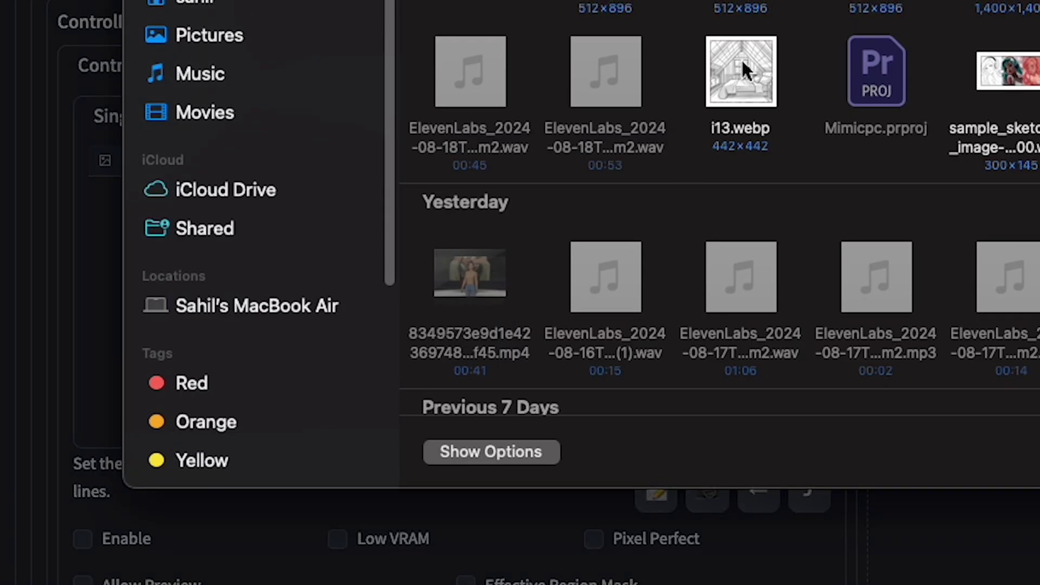
double_click(742, 70)
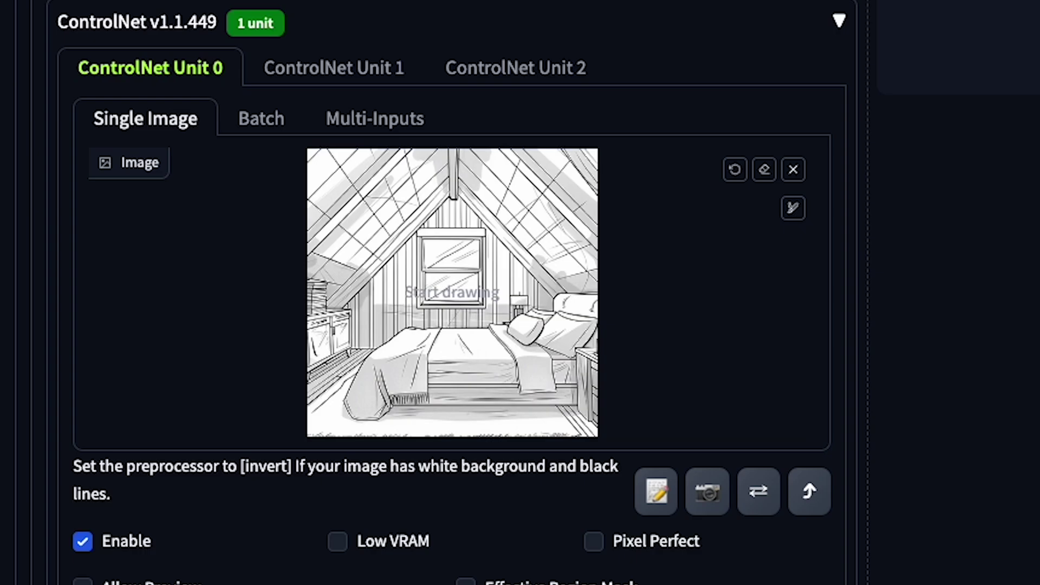
scroll(217, 379, down, 5)
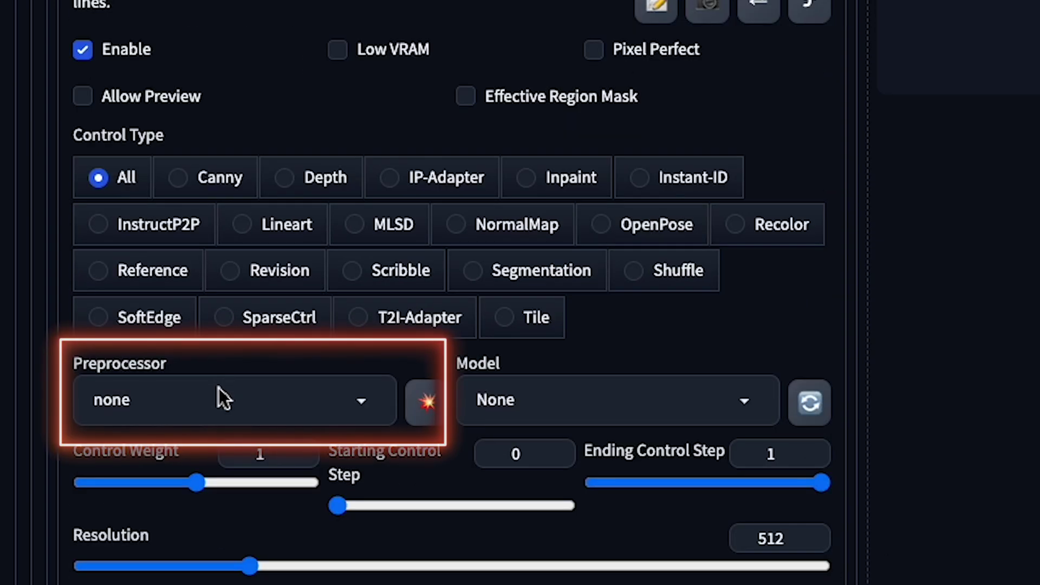
click(218, 404)
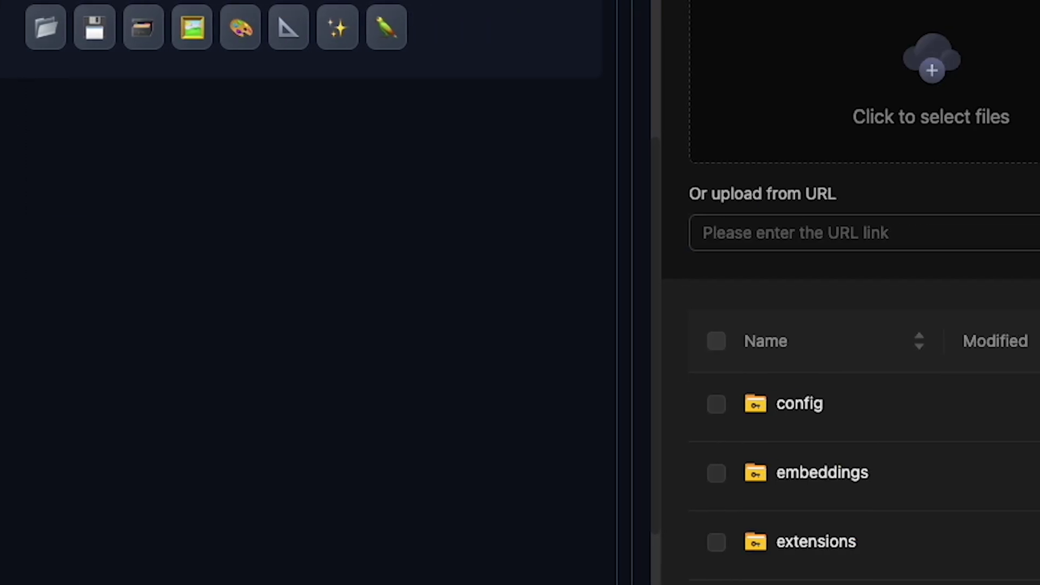
Upload control_v11p_sd15_mlsd.pth into the models > ControlNet storage folder
scroll(753, 487, down, 3)
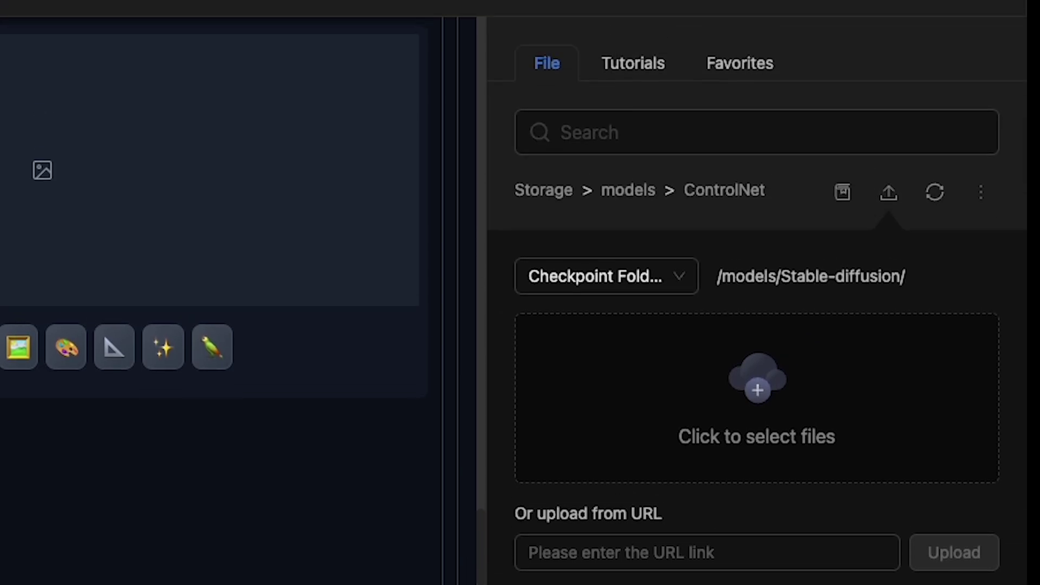
click(888, 220)
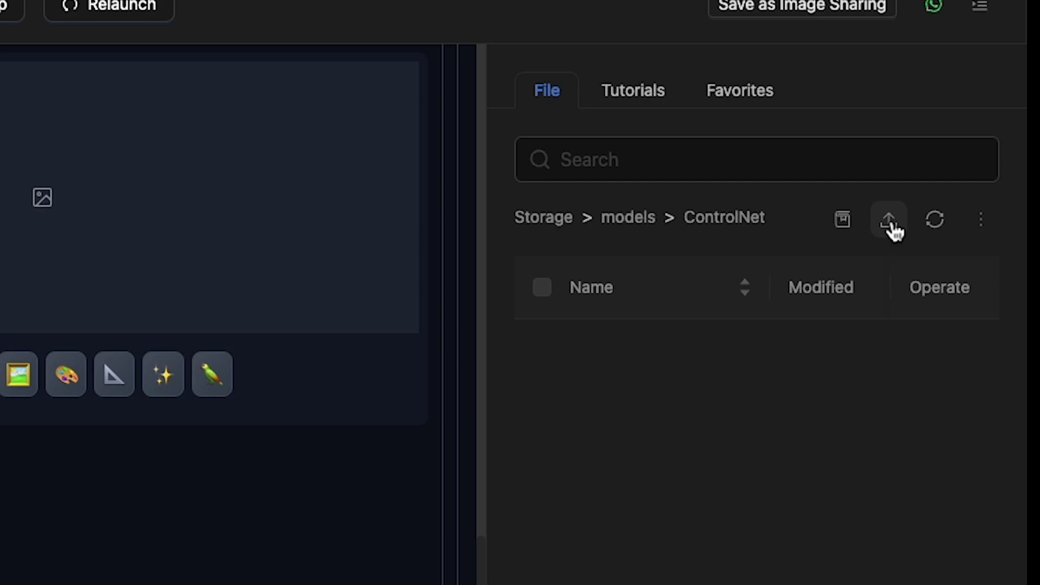
click(888, 220)
click(784, 415)
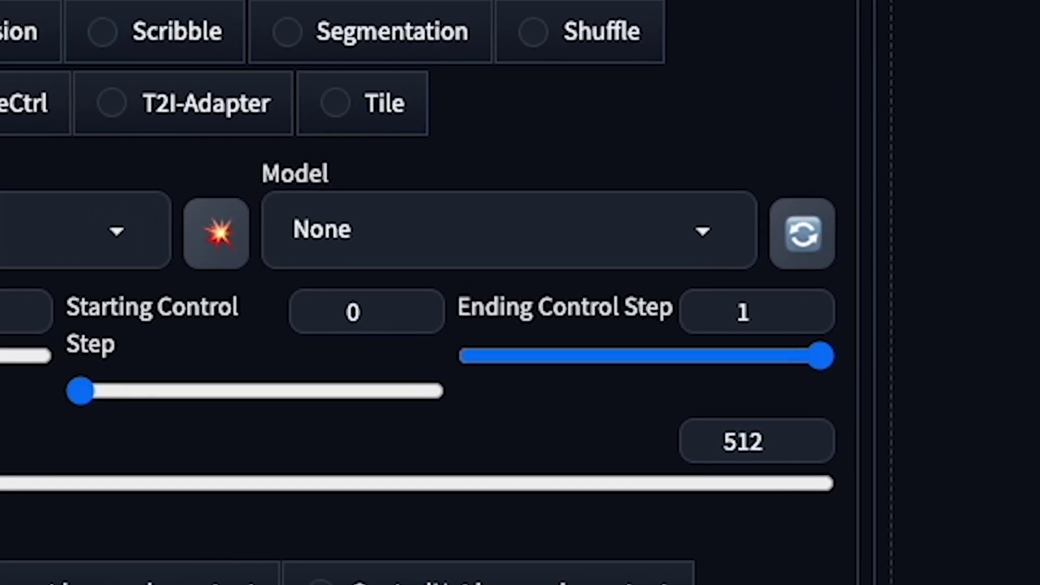
Select control_v11p_sd15_mlsd as the ControlNet model and preview the extracted line art
click(796, 236)
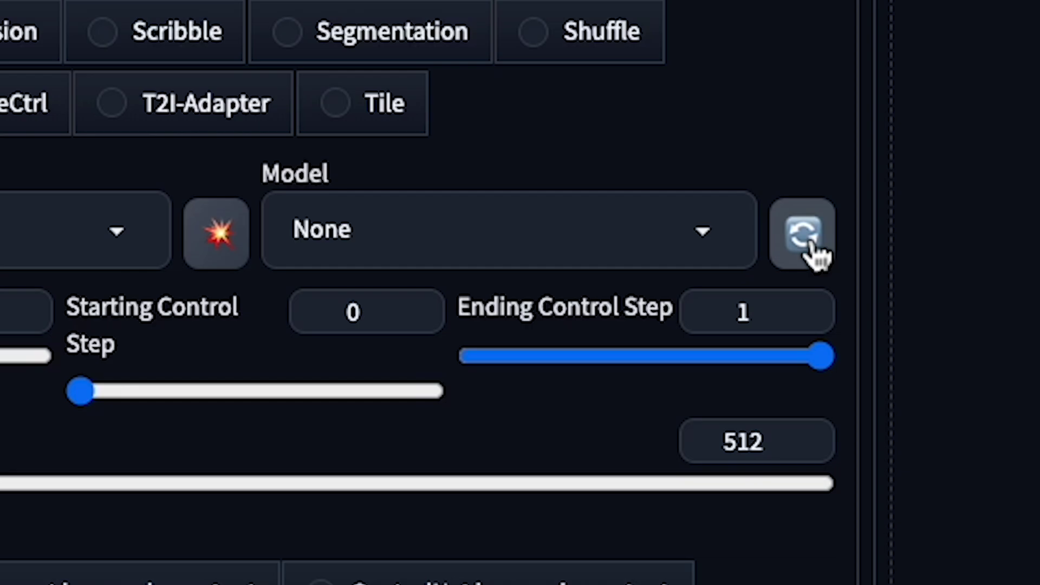
click(534, 259)
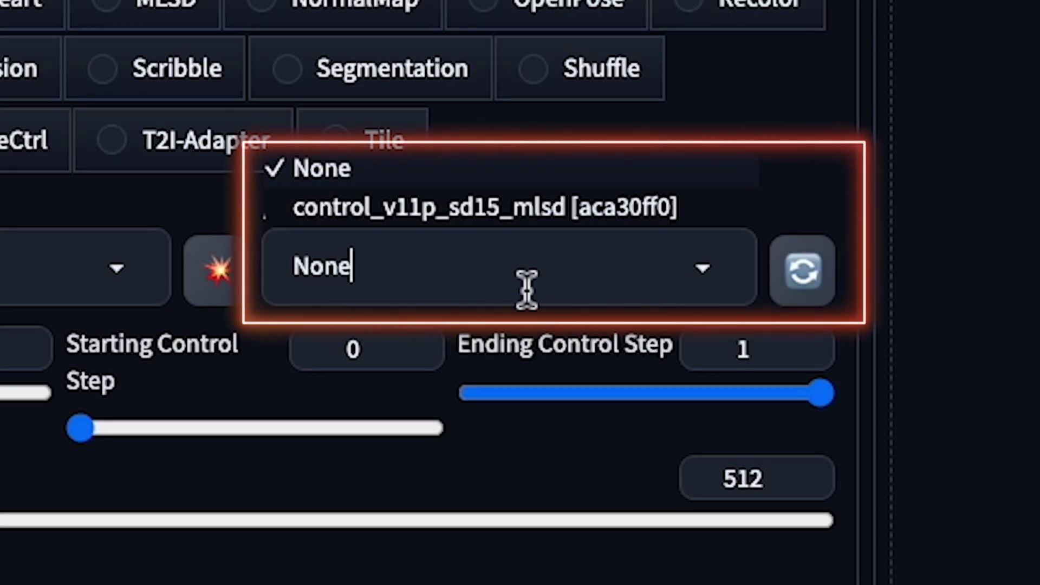
click(393, 211)
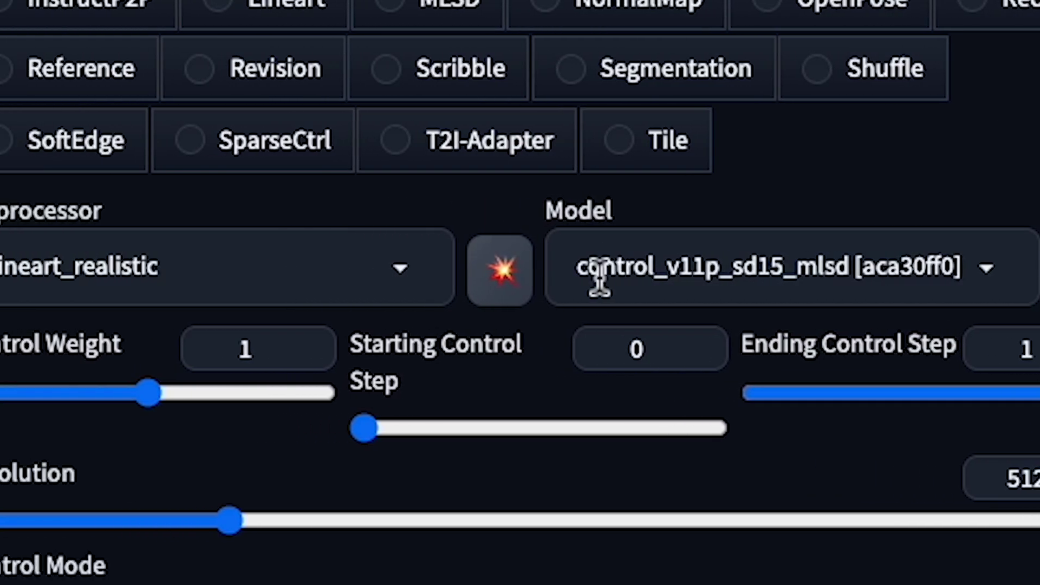
click(512, 274)
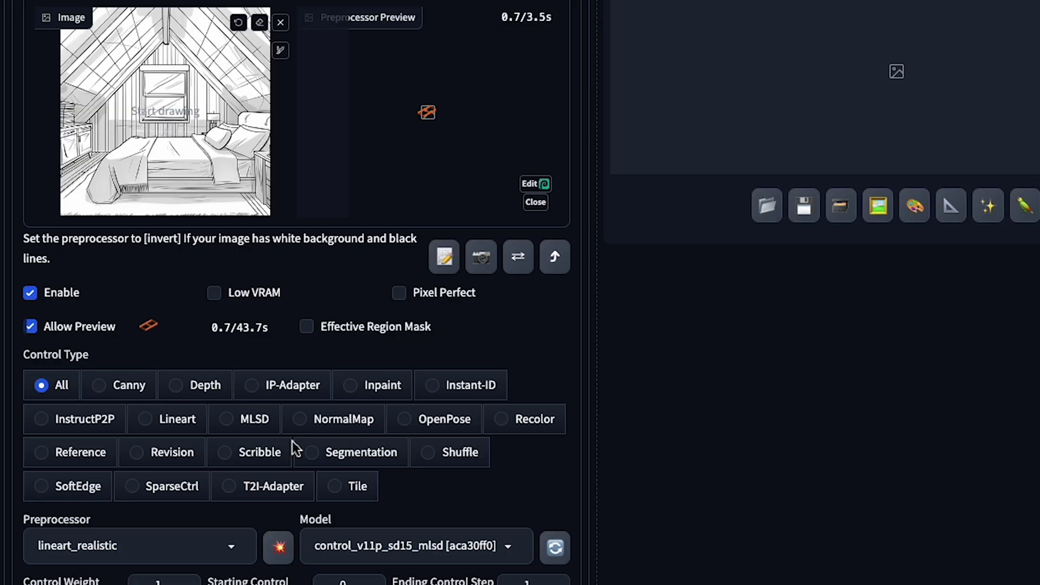
scroll(291, 441, up, 1)
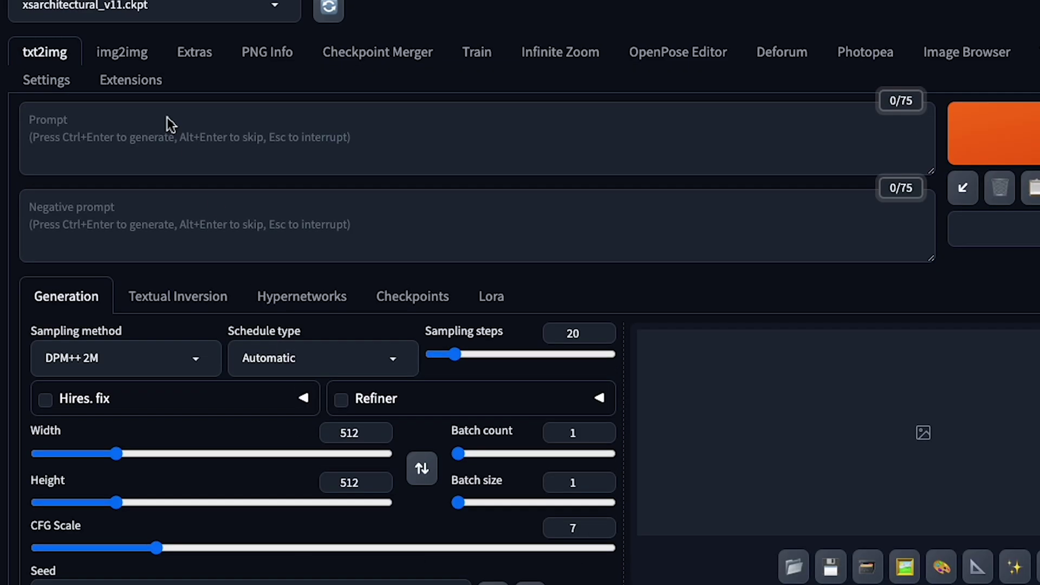
Enter the prompt 'a bed room,' and set width and height to 442
click(253, 225)
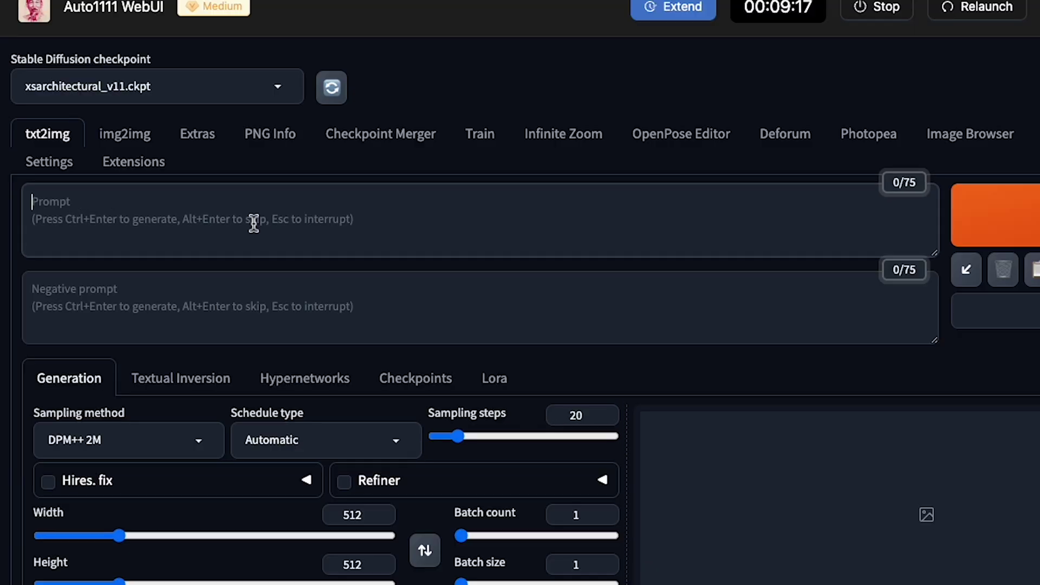
text(a bed room,)
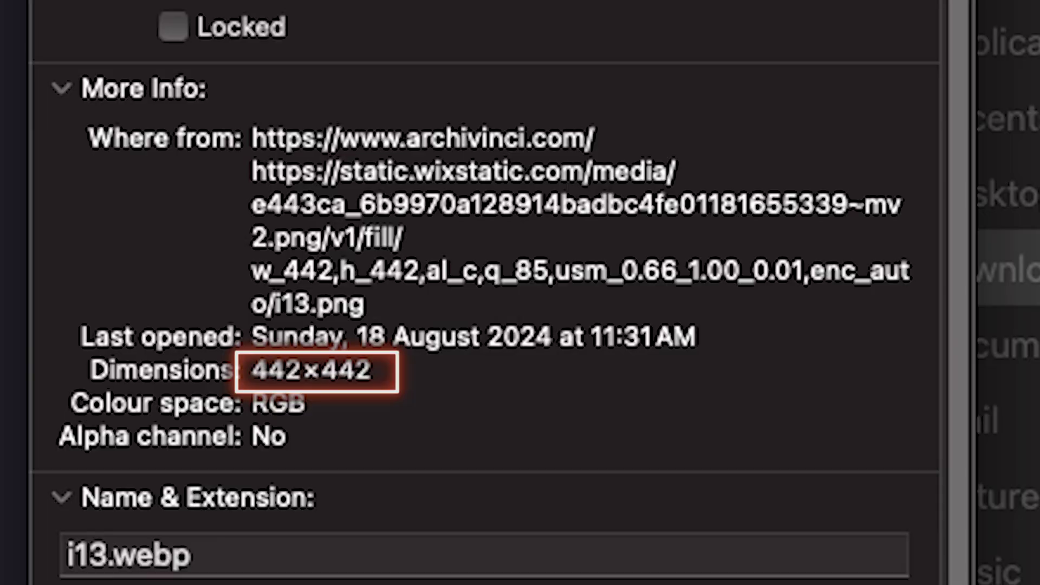
click(208, 245)
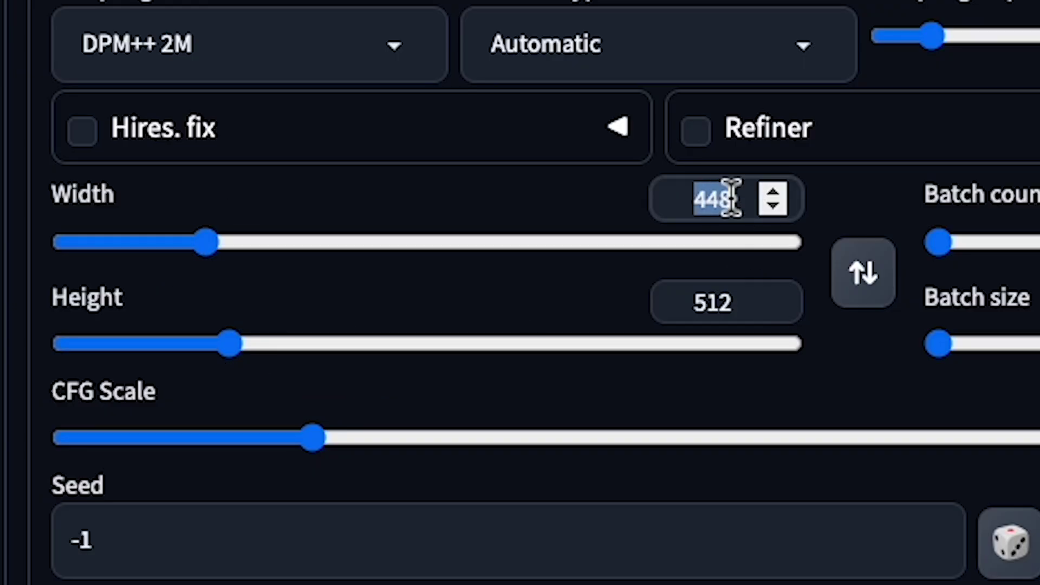
text(442)
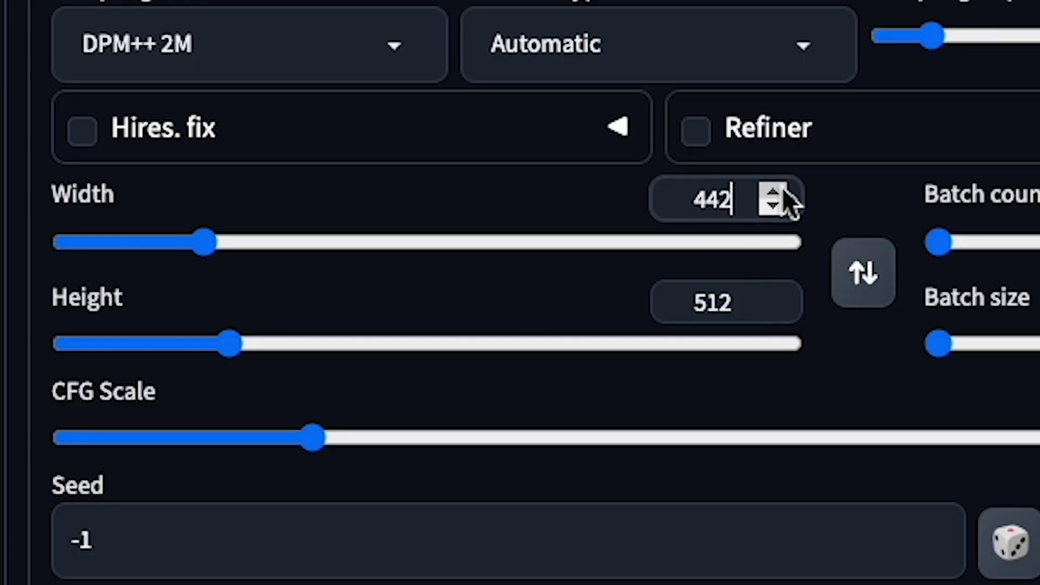
double_click(726, 301)
text(442)
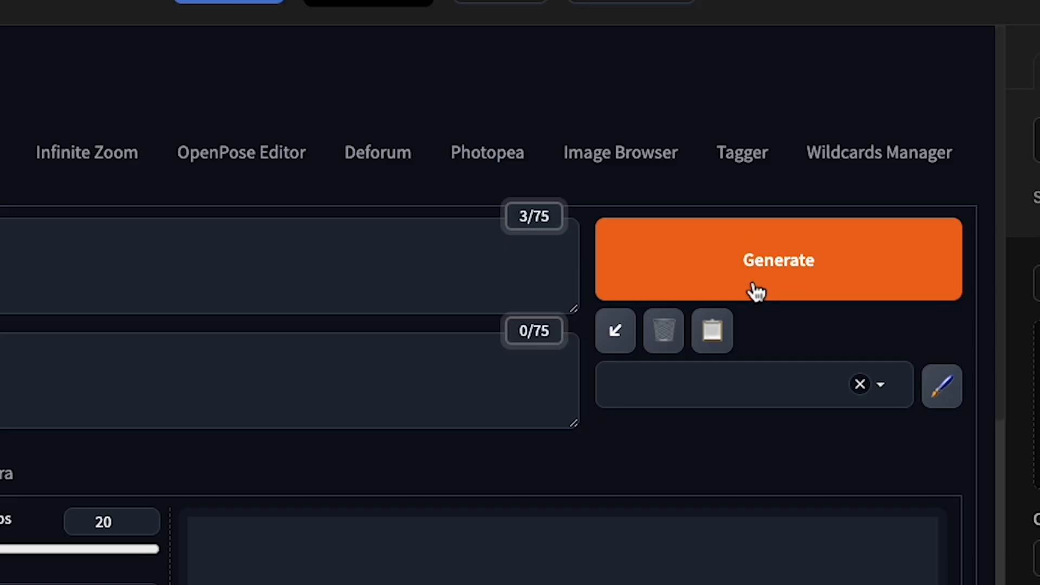
Generate the 442×442 photorealistic wooden attic bedroom render from the sketch
click(754, 291)
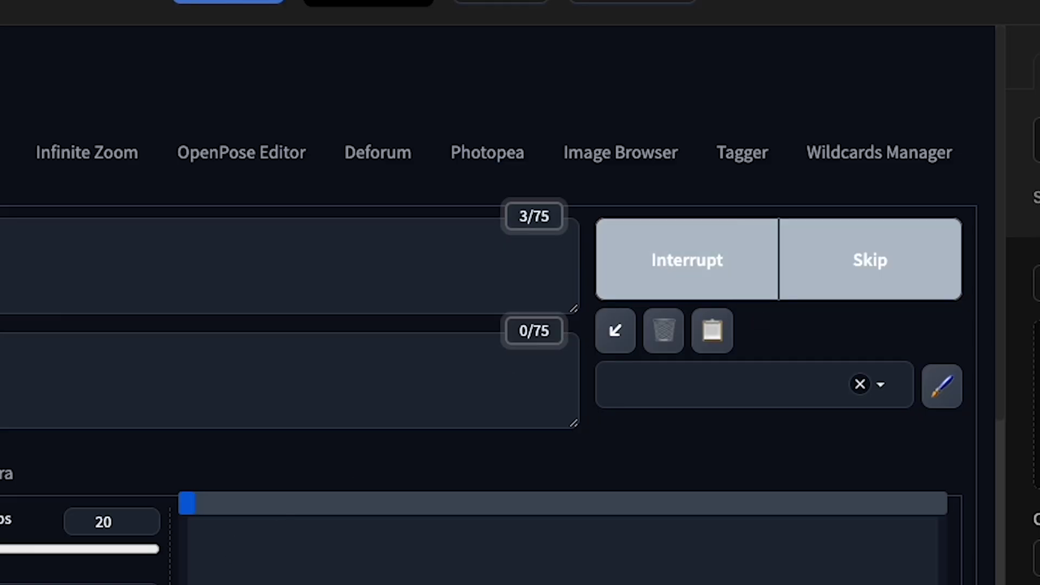
scroll(823, 447, down, 1)
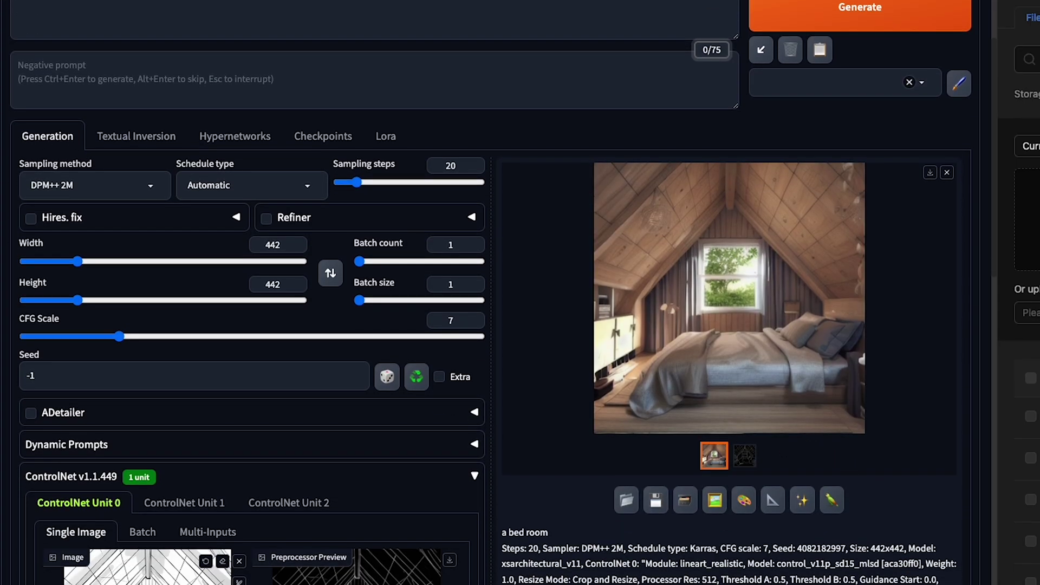
scroll(661, 285, down, 1)
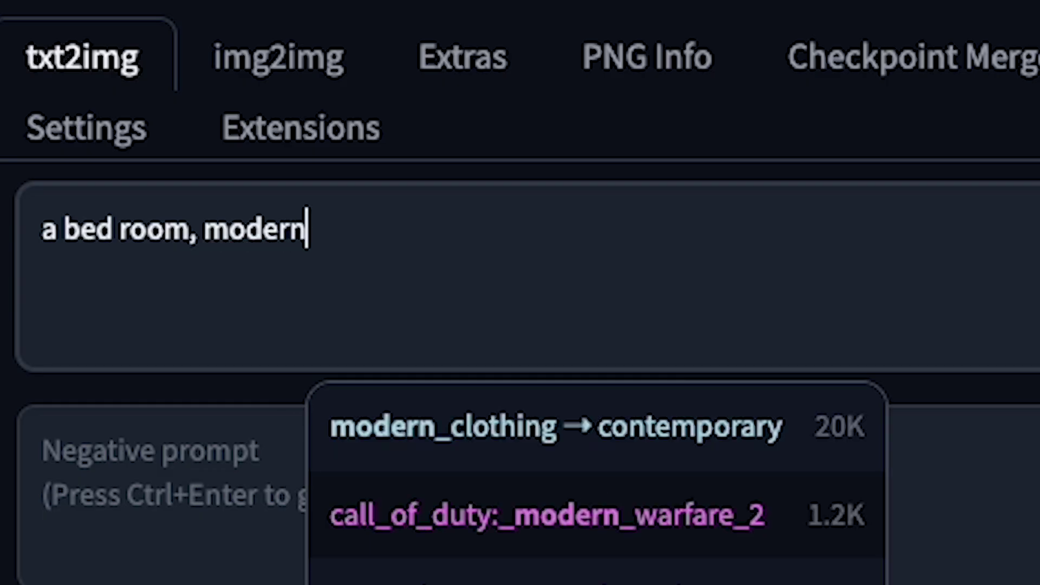
Extend the prompt to 'a bed room, modern room, pink, white,' and select the added words
text(room, modern)
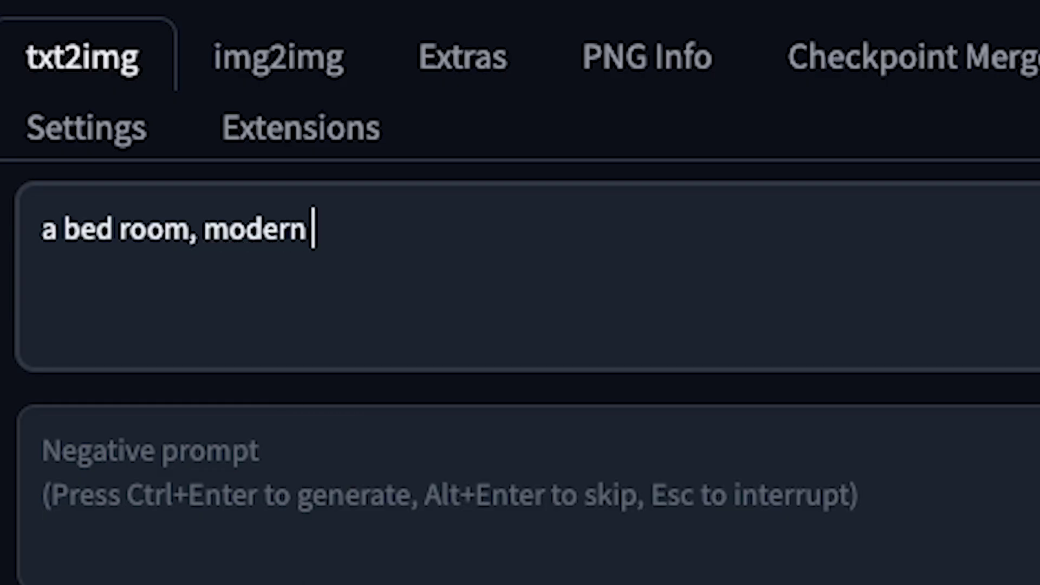
text(room, p)
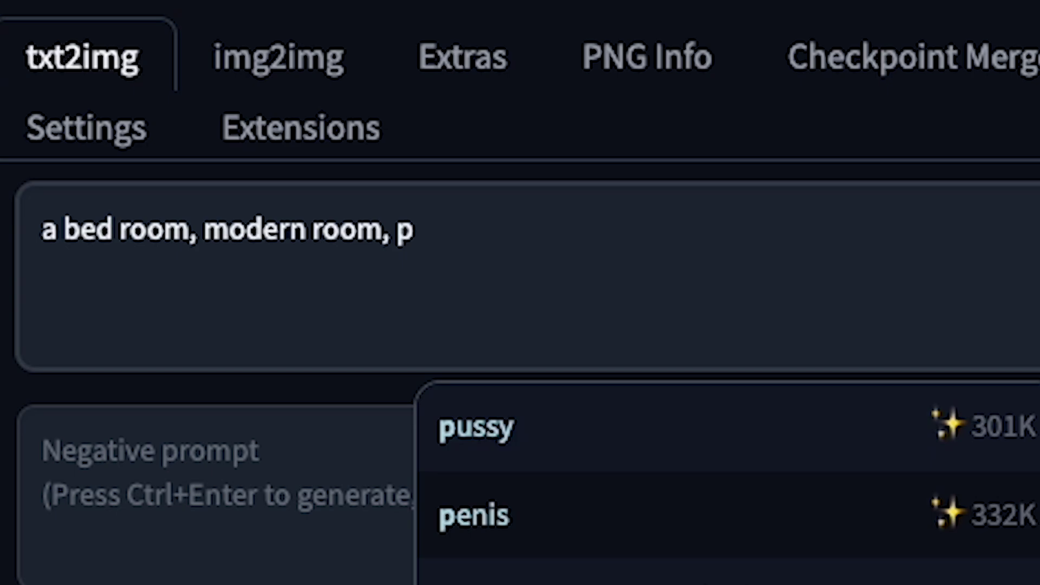
text(ink, white)
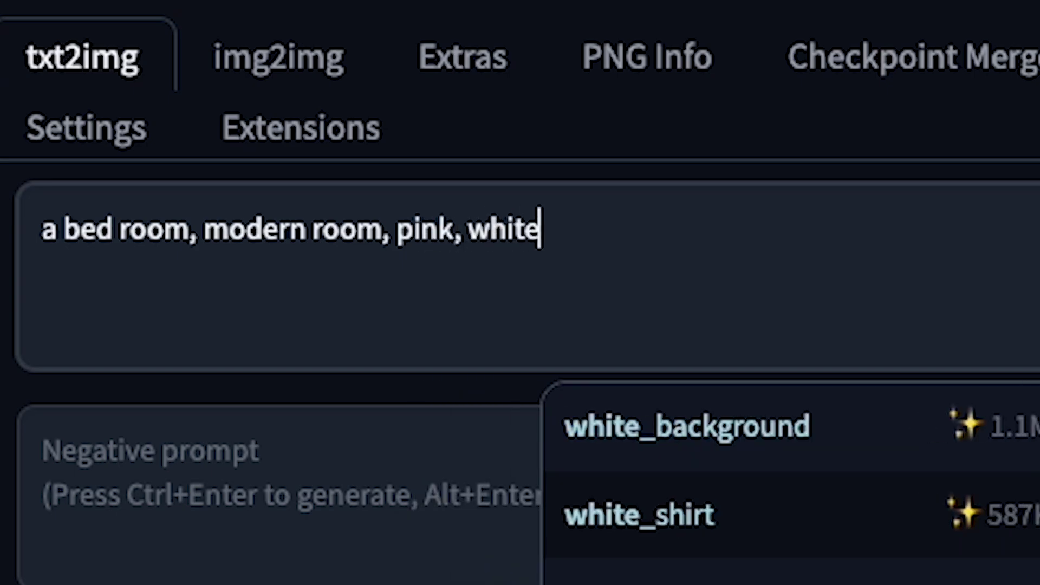
text(,)
drag(615, 248, 197, 233)
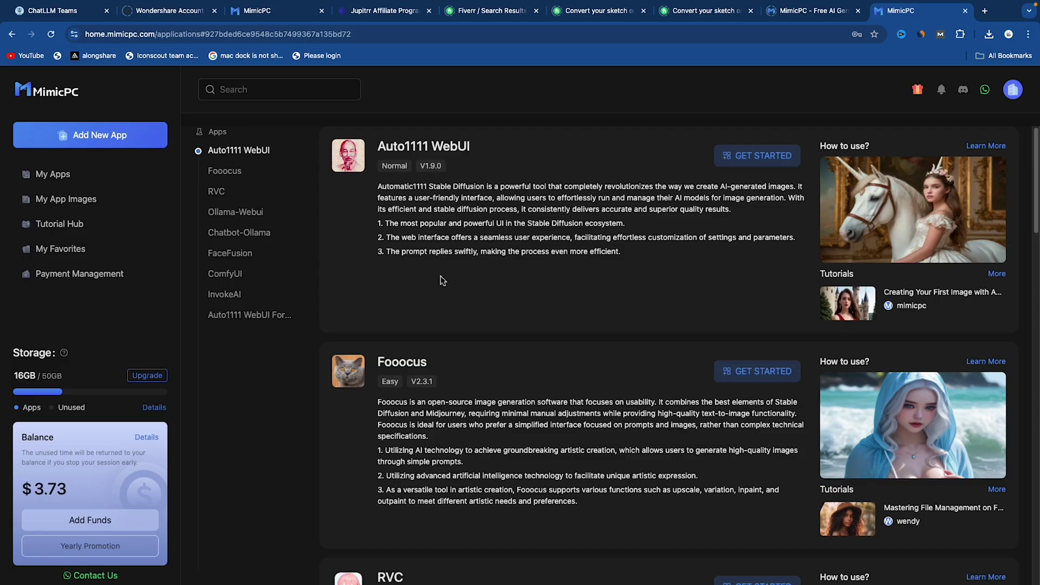
Scroll the MimicPC app list past Fooocus and Chatbot-Ollama down to FaceFusion
scroll(443, 278, down, 2)
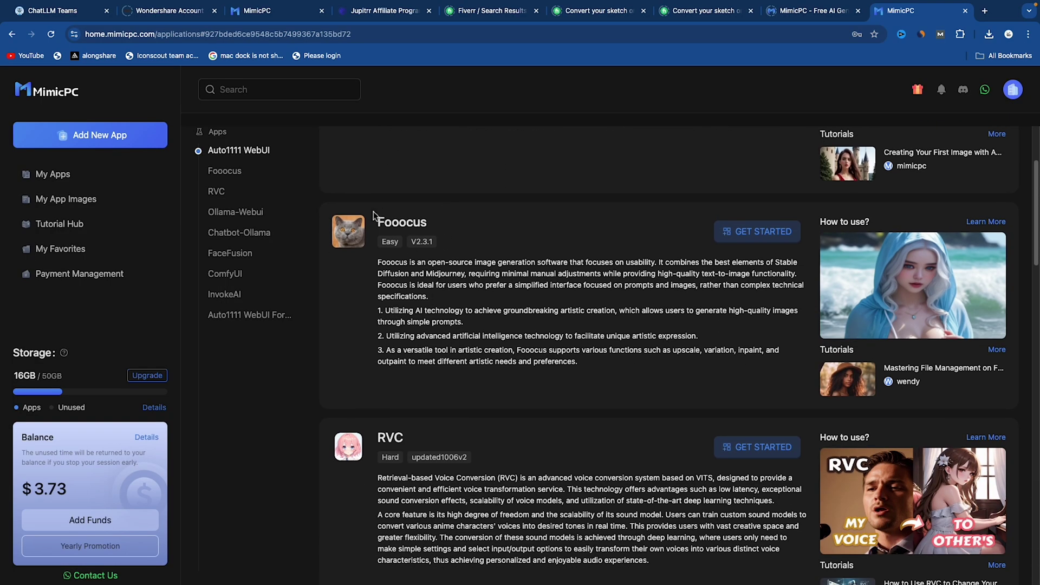
drag(372, 215, 439, 222)
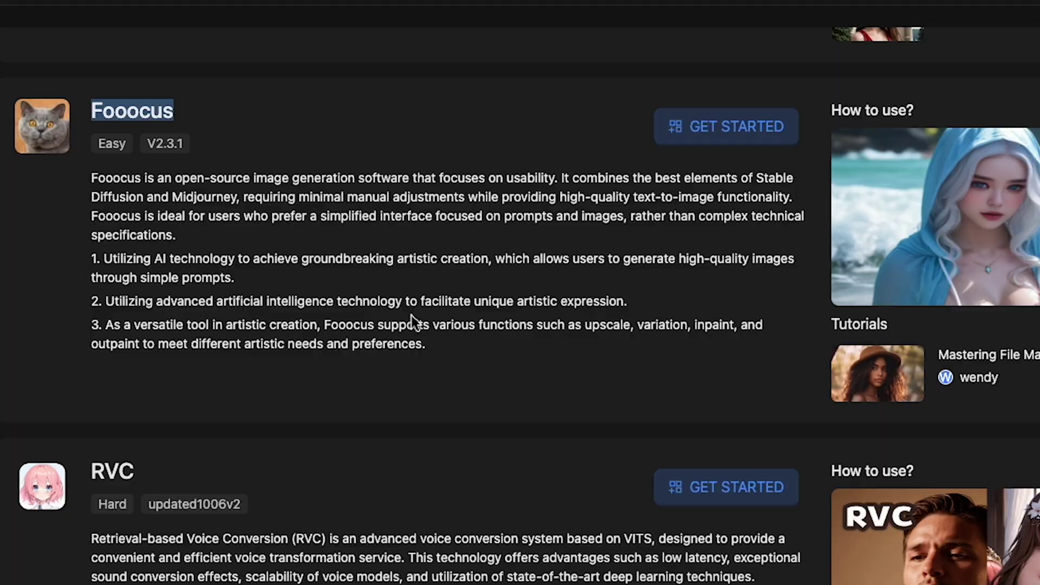
scroll(413, 320, down, 10)
drag(92, 303, 260, 320)
scroll(268, 333, down, 5)
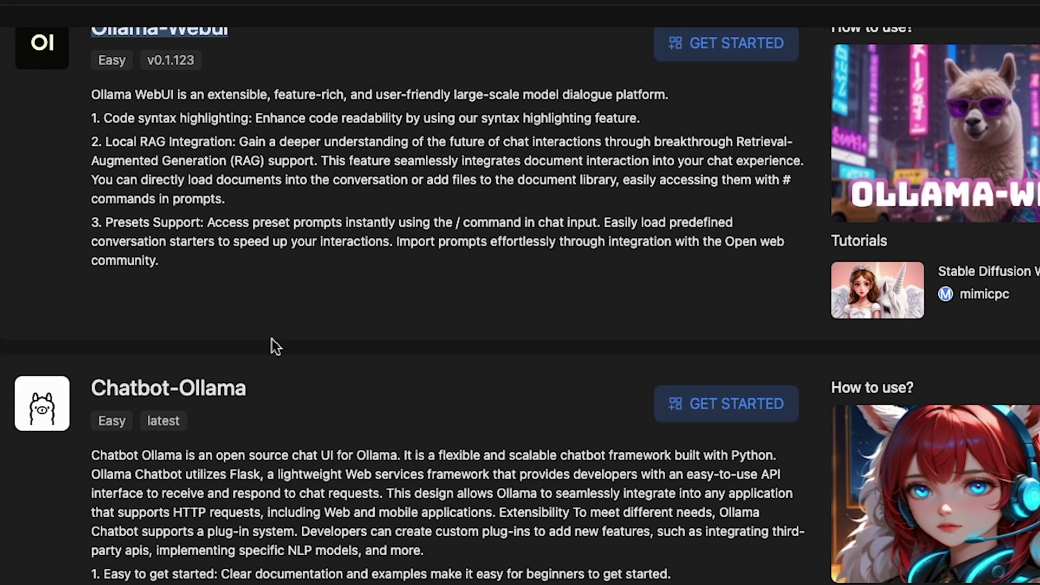
scroll(275, 346, down, 5)
drag(91, 206, 187, 207)
scroll(213, 264, down, 10)
click(92, 124)
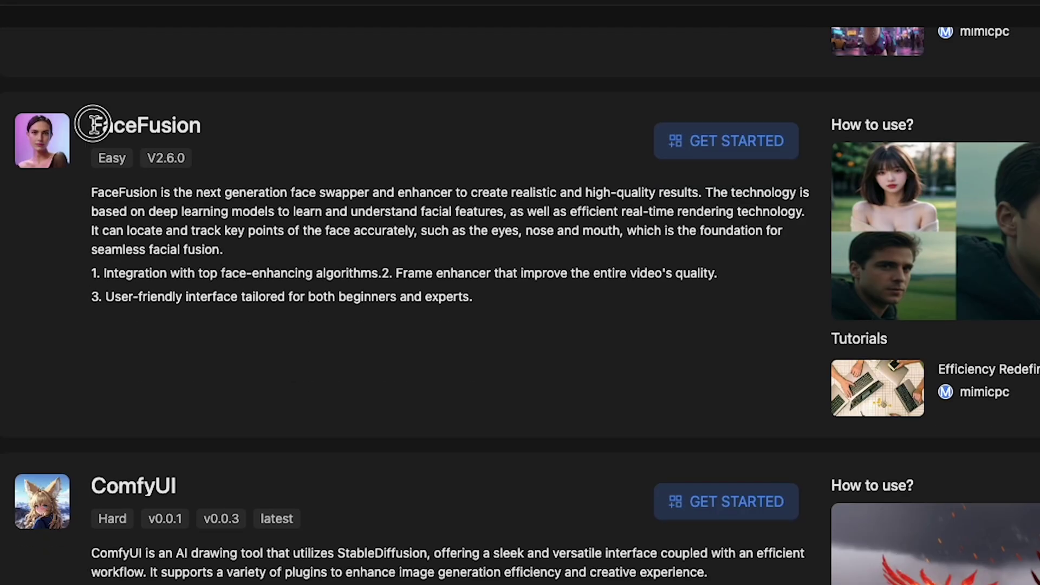
Create and start a FaceFusion V2.6.0 instance on Medium hardware
click(695, 142)
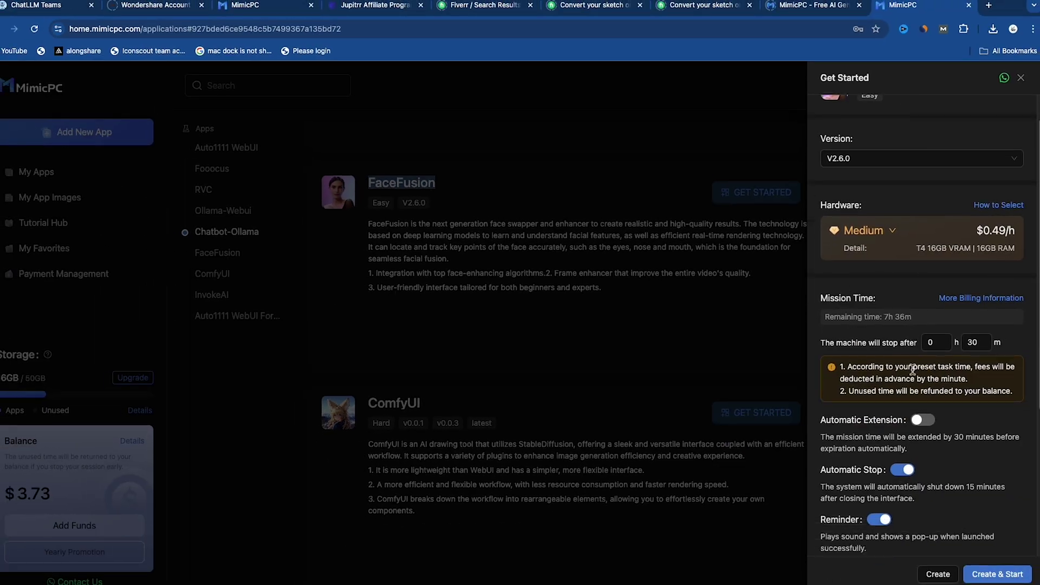
scroll(999, 541, down, 3)
click(997, 575)
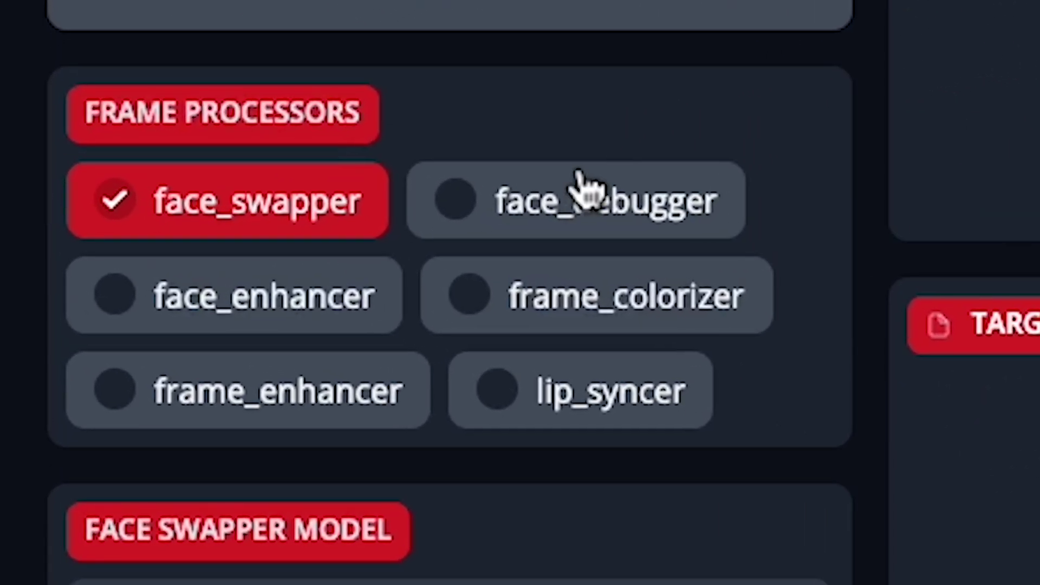
Load the close-up bearded-man portrait from Downloads as FaceFusion's source face
click(471, 207)
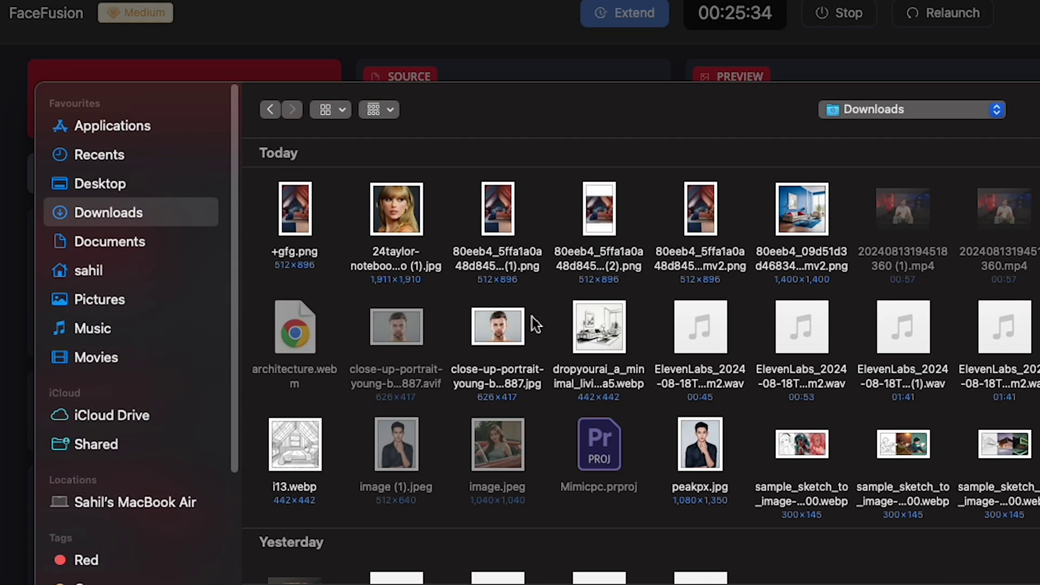
double_click(532, 319)
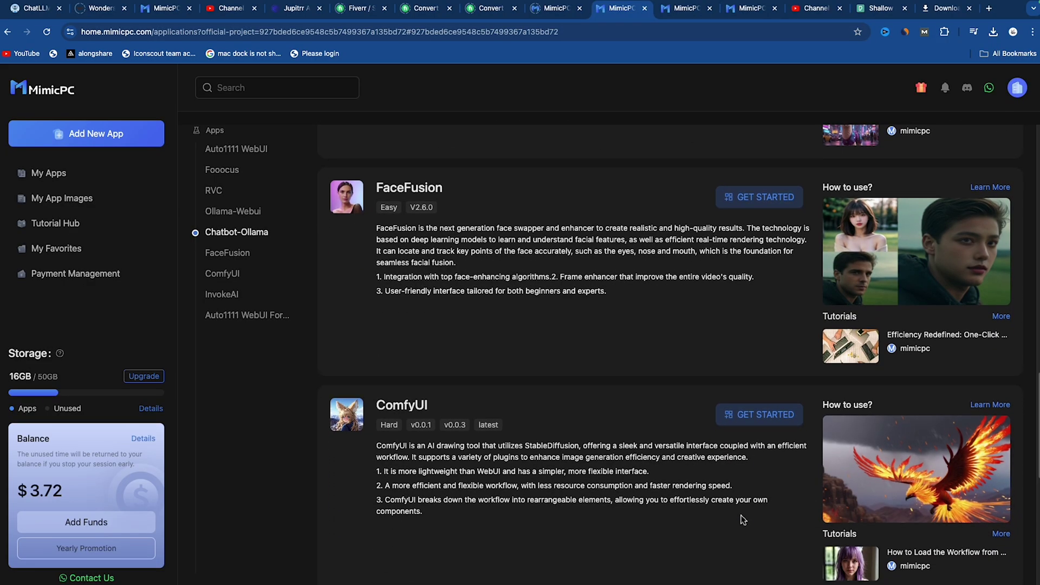
Scroll the MimicPC app list to ComfyUI and show its LivePortrait workflow
scroll(742, 519, down, 3)
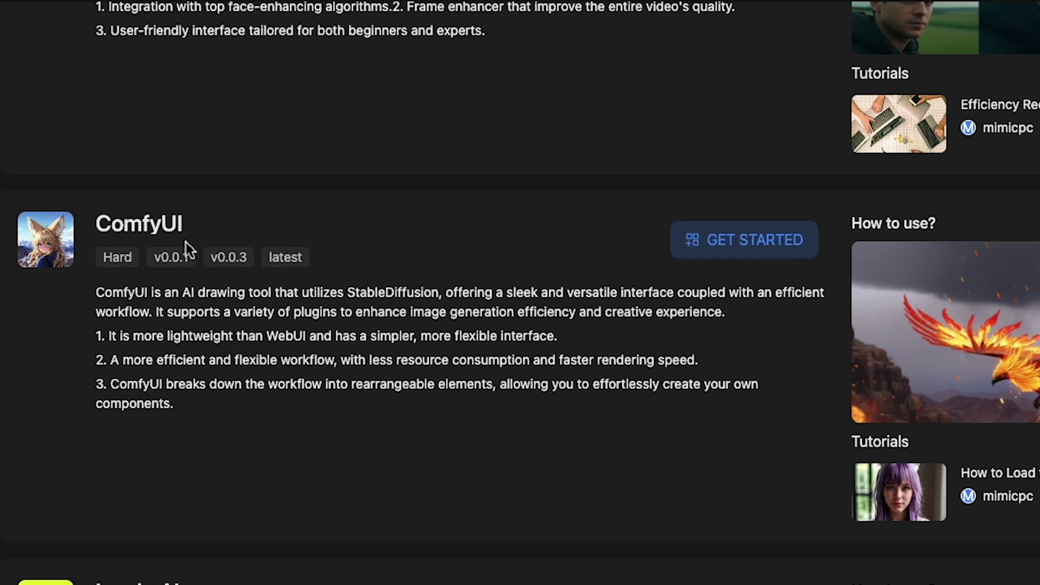
click(194, 226)
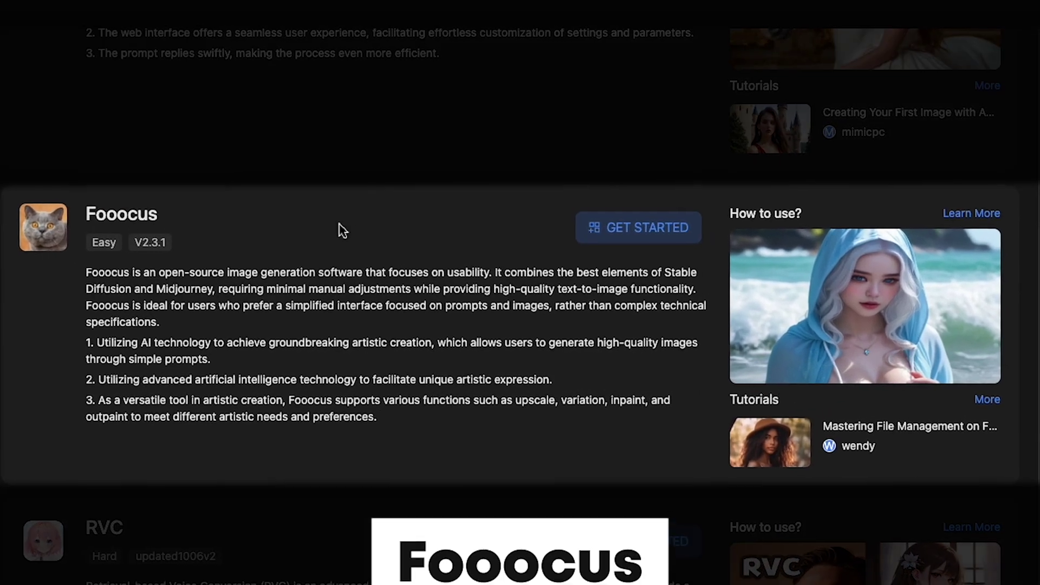
Scroll to the Fooocus card and enlarge its How to use example image
scroll(128, 232, down, 1)
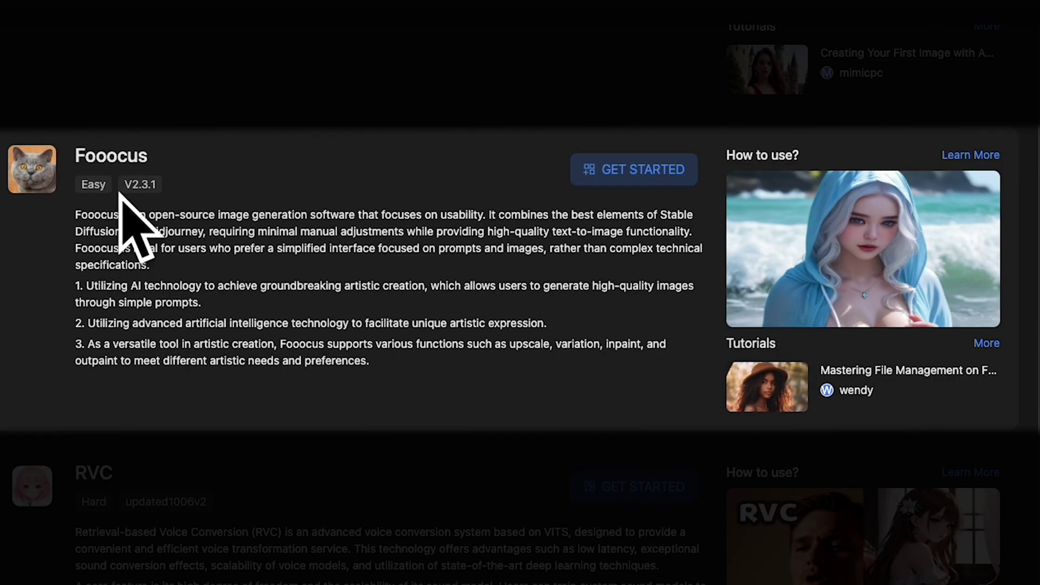
mouse_move(950, 226)
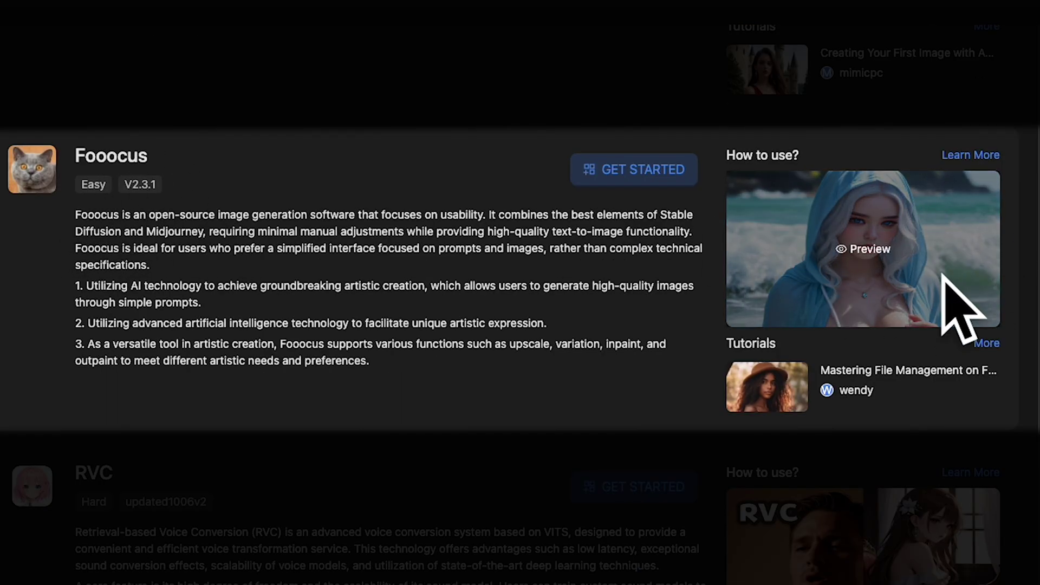
click(863, 249)
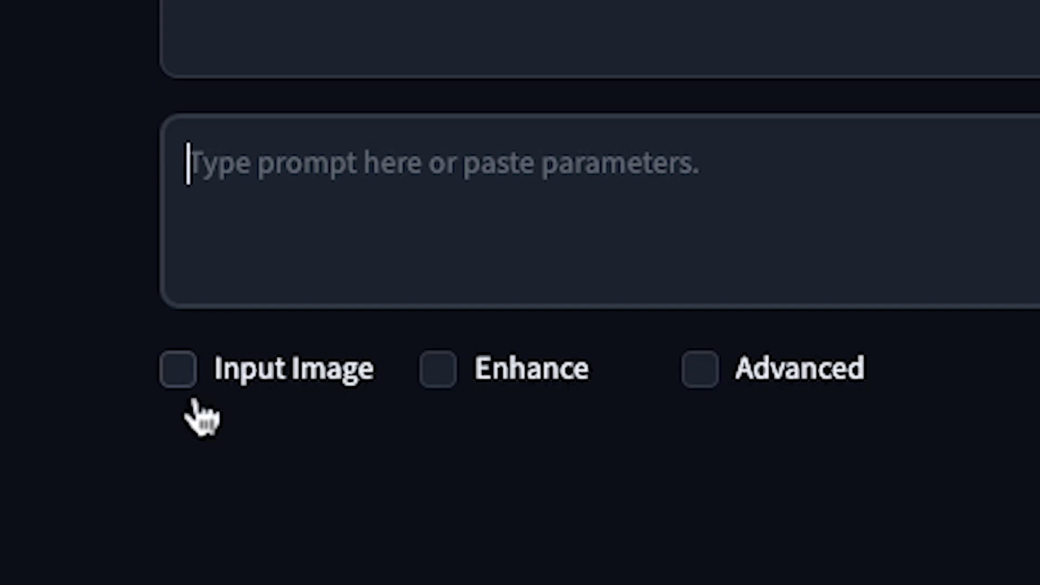
Tick Fooocus's Input Image and Advanced checkboxes to show upscale and generation settings
click(182, 379)
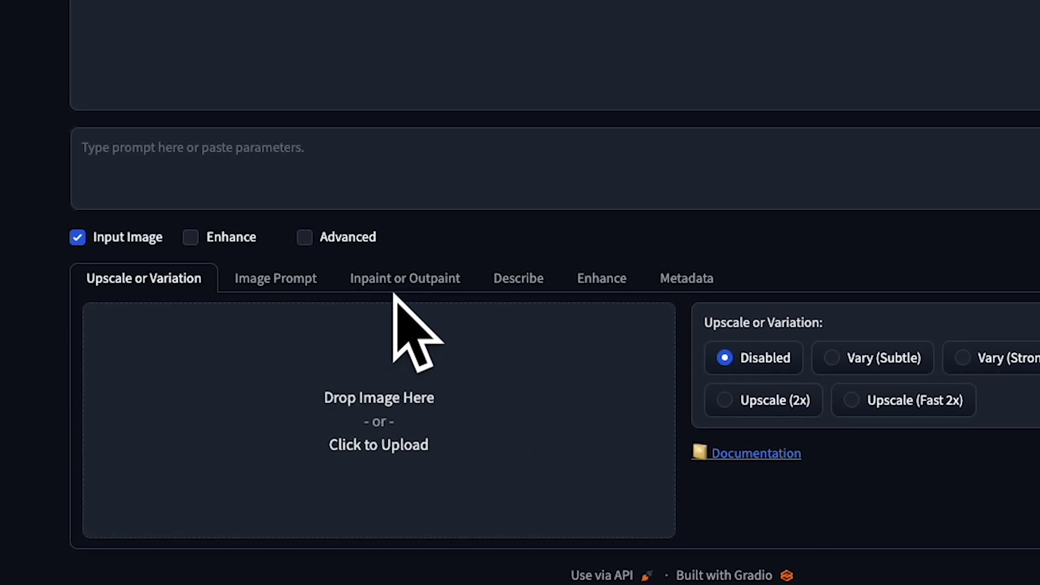
click(306, 242)
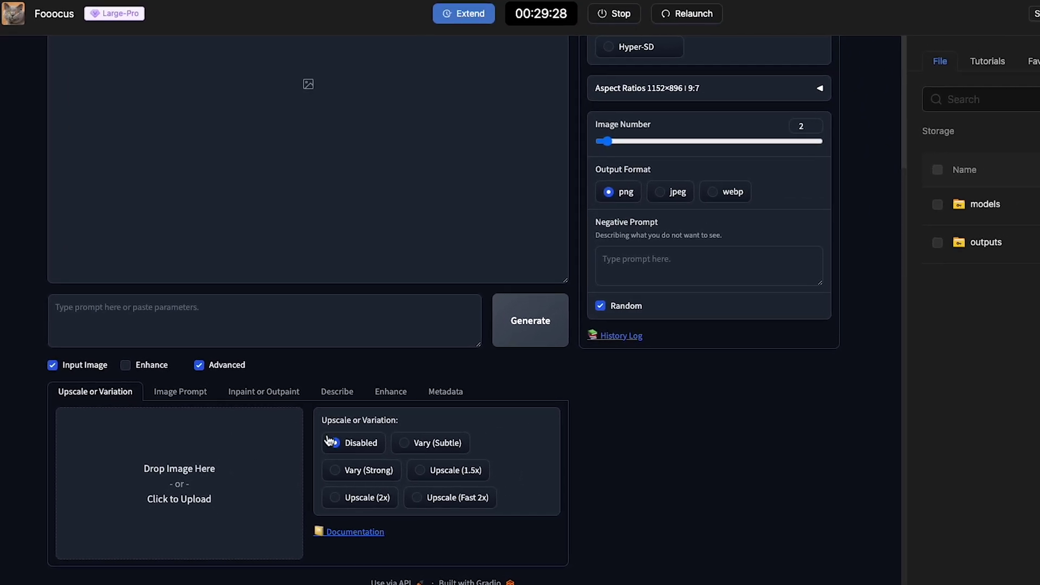
Turn off Input Image and paste the EasyNegative negative prompt into the Negative Prompt box
click(53, 365)
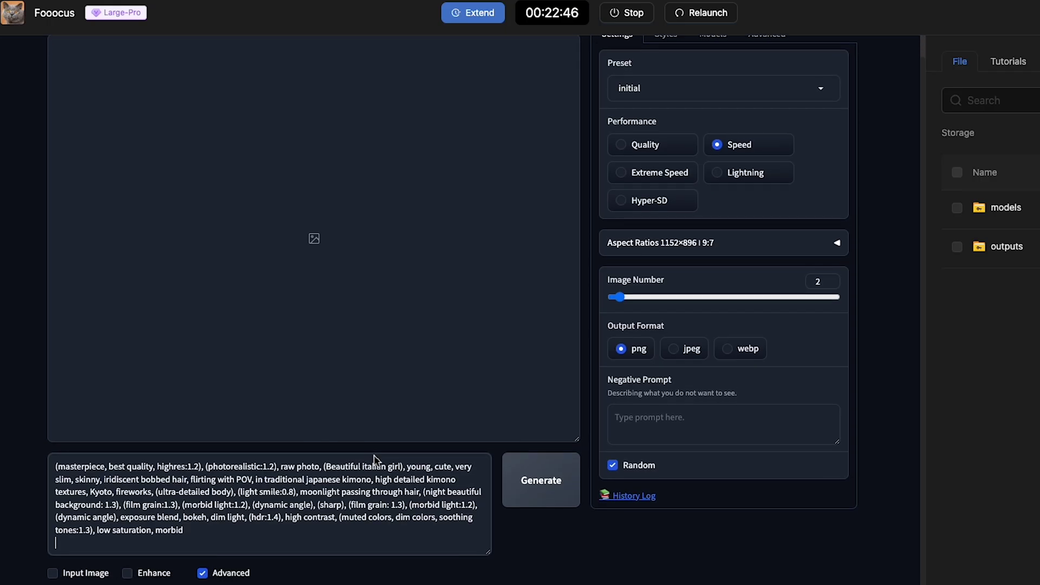
click(642, 425)
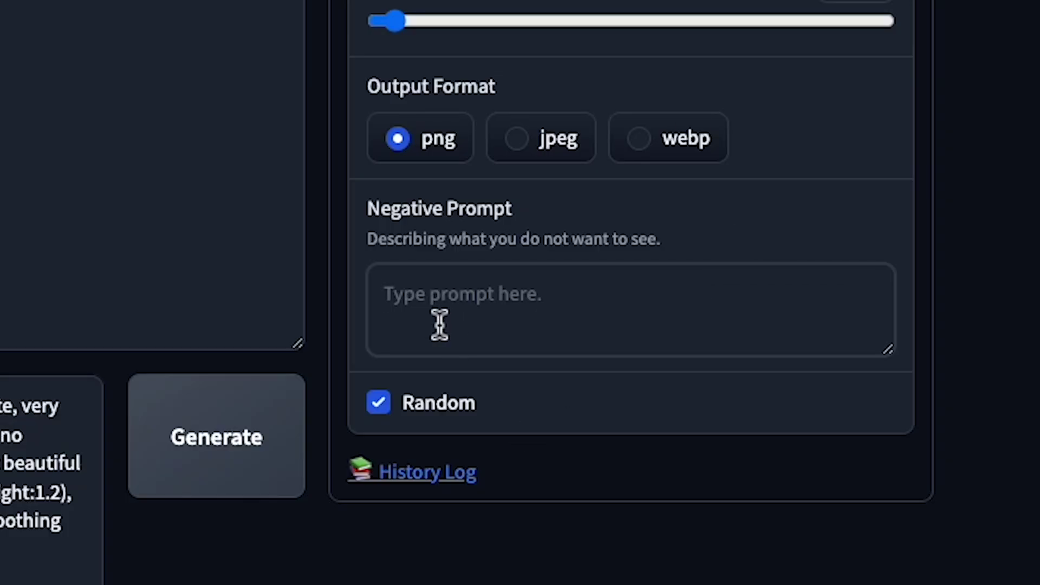
right_click(440, 325)
click(532, 420)
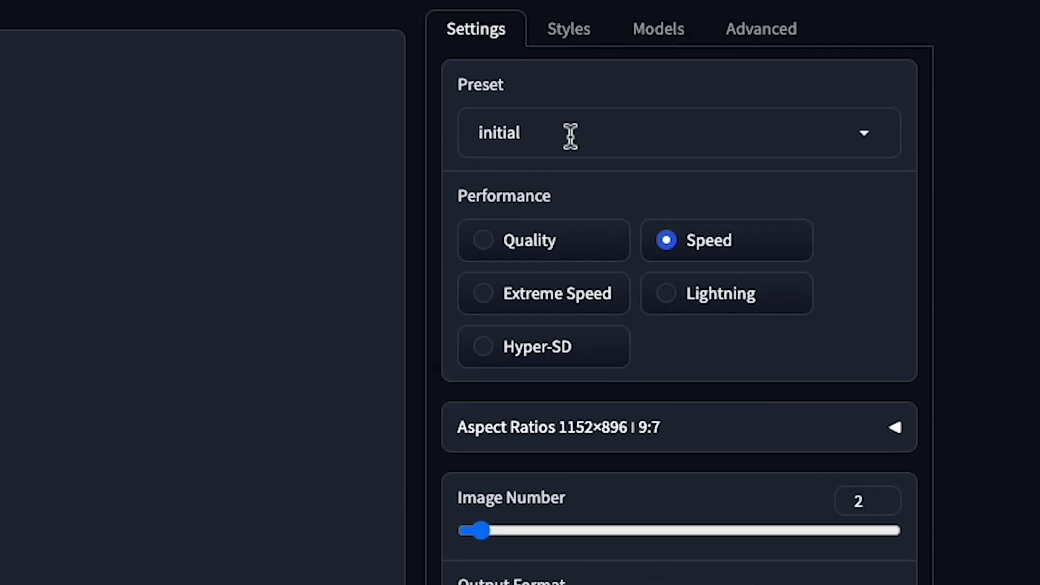
Choose the realistic preset and a 1024×1024 aspect ratio
click(506, 136)
key(Down)
key(Down)
key(Return)
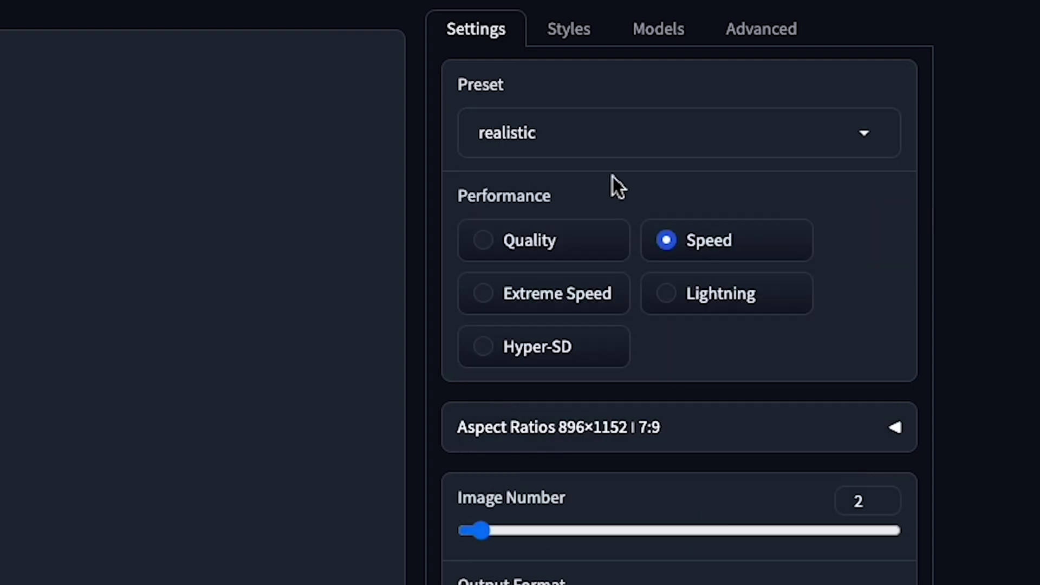
click(605, 443)
scroll(655, 569, down, 3)
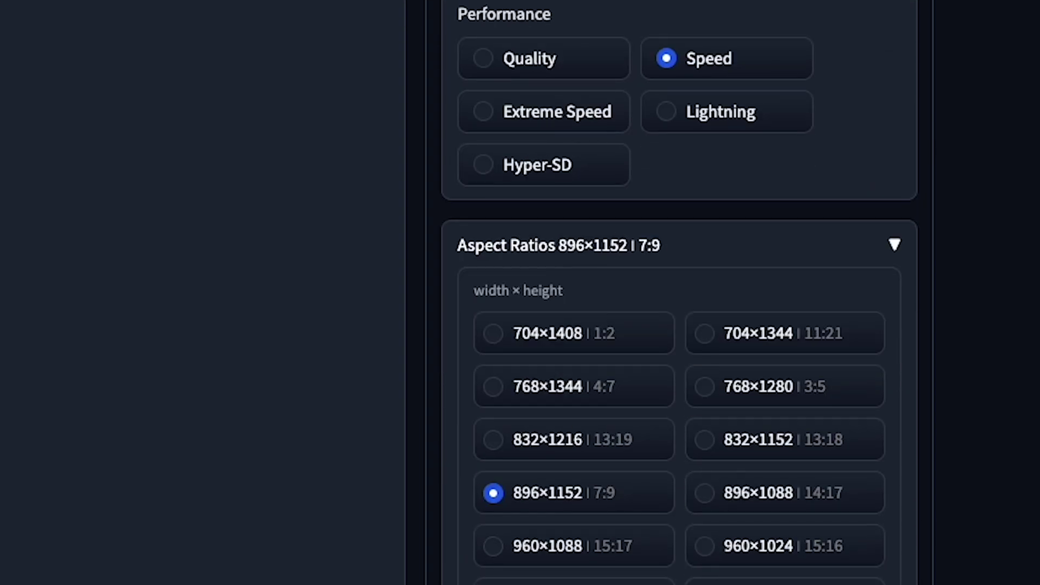
scroll(596, 184, up, 4)
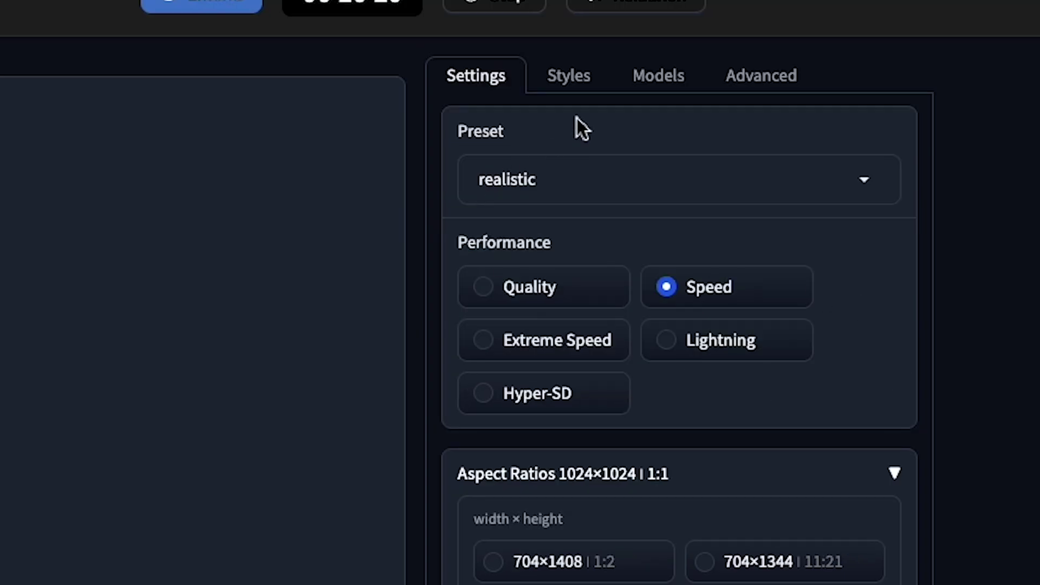
Add the Fooocus Photograph style and lower the guidance scale to 2.52
click(569, 80)
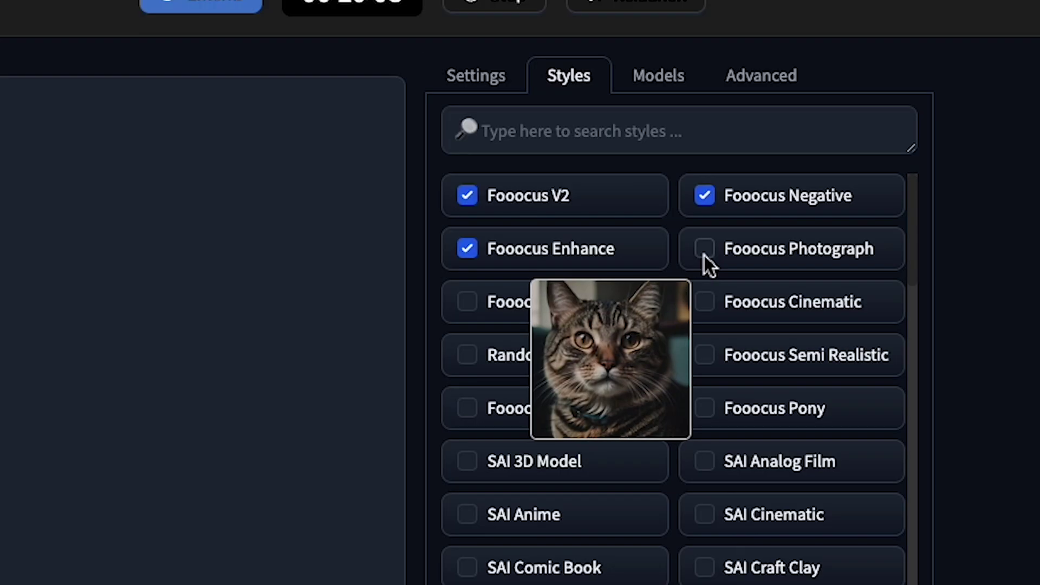
click(648, 274)
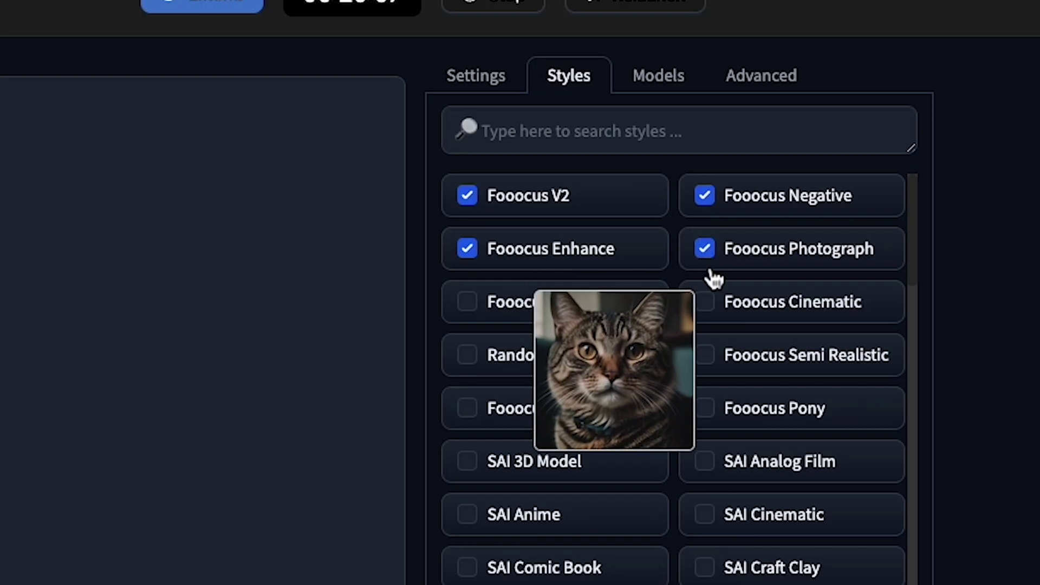
click(654, 63)
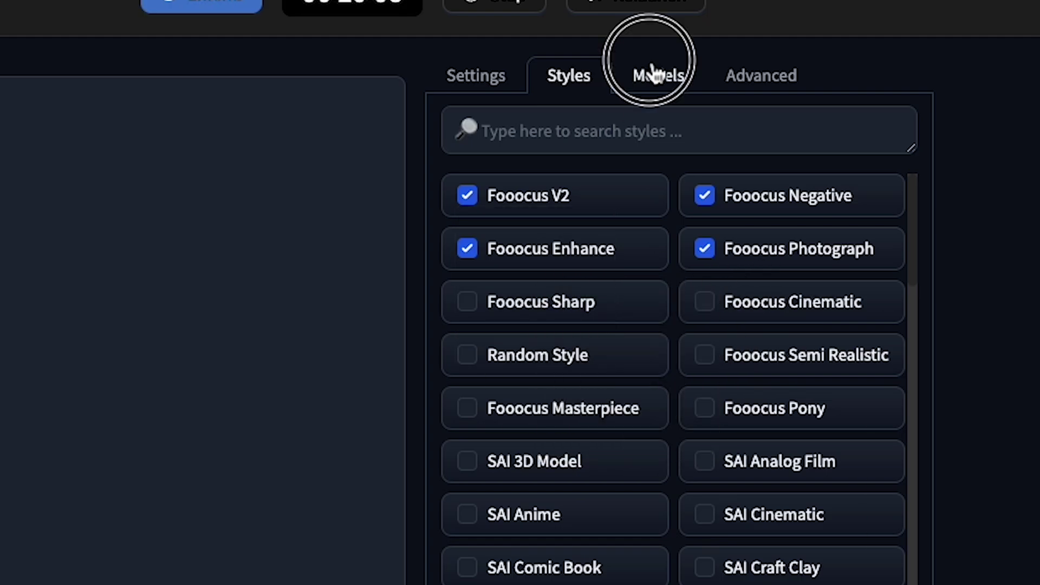
click(772, 90)
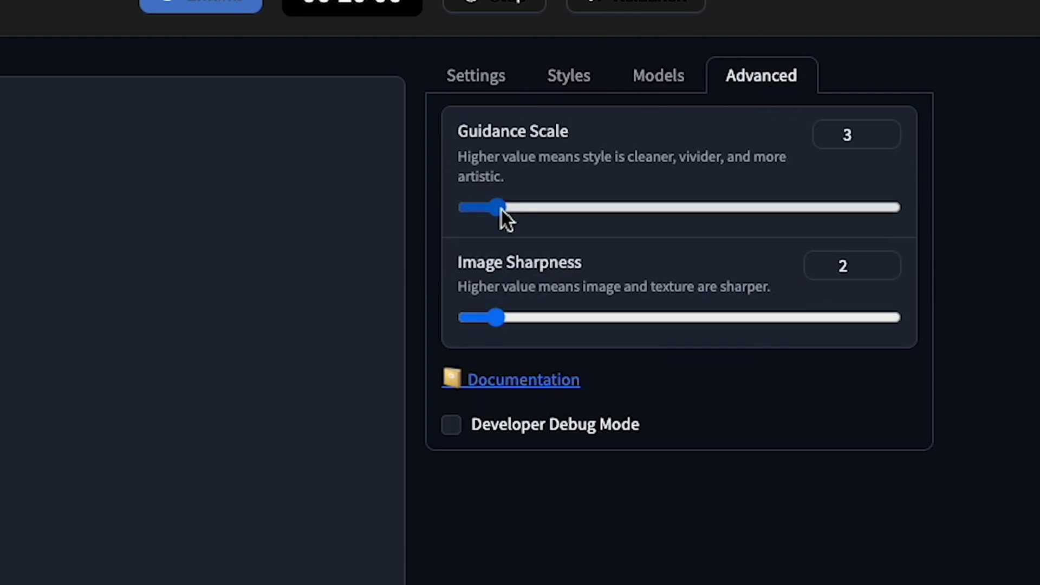
mouse_move(502, 210)
mouse_down()
mouse_move(515, 209)
mouse_move(496, 211)
mouse_up()
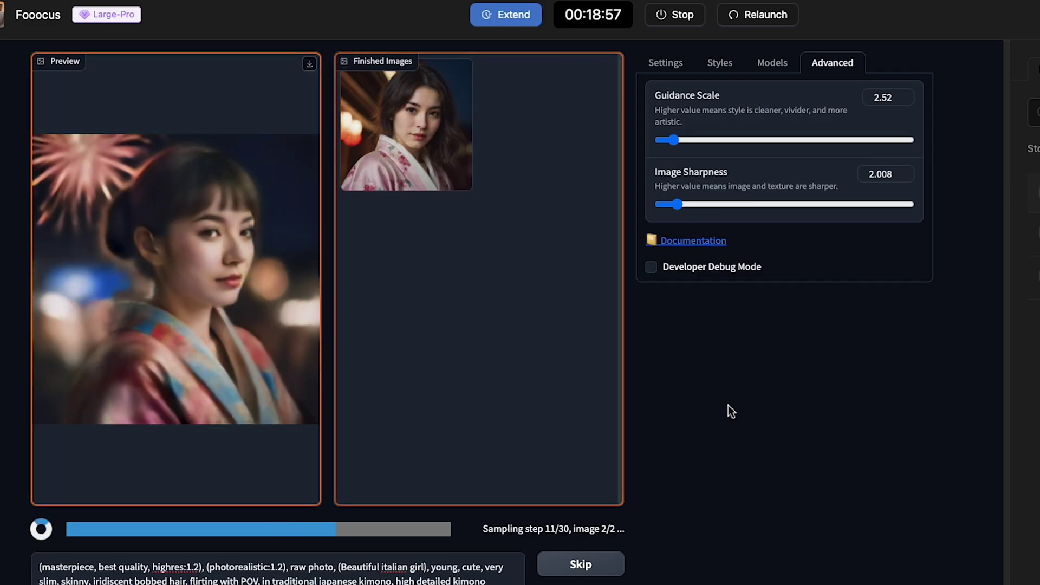
Enlarge the first kimono portrait and browse through the other generated portraits
click(280, 204)
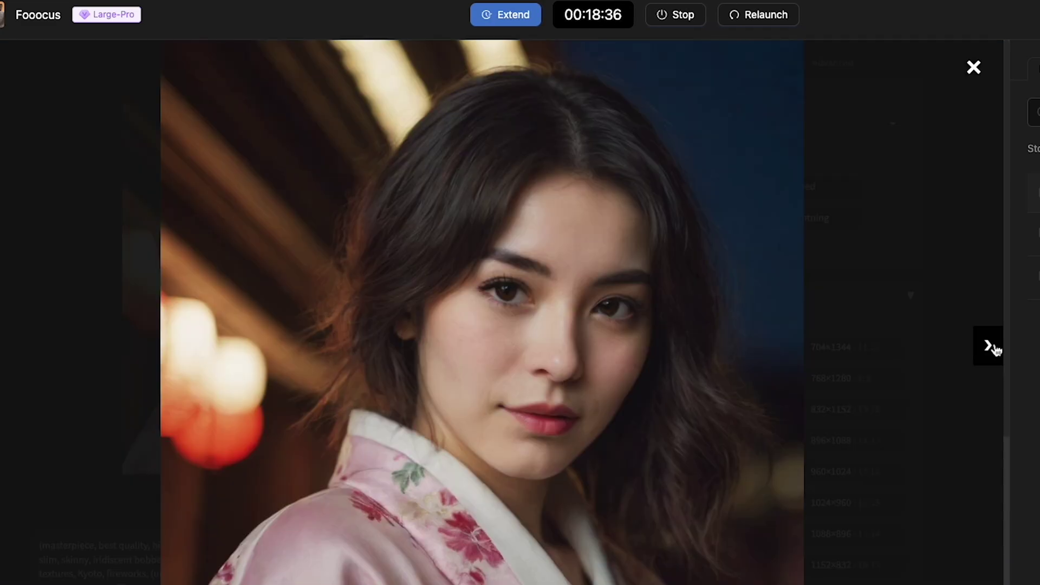
click(993, 348)
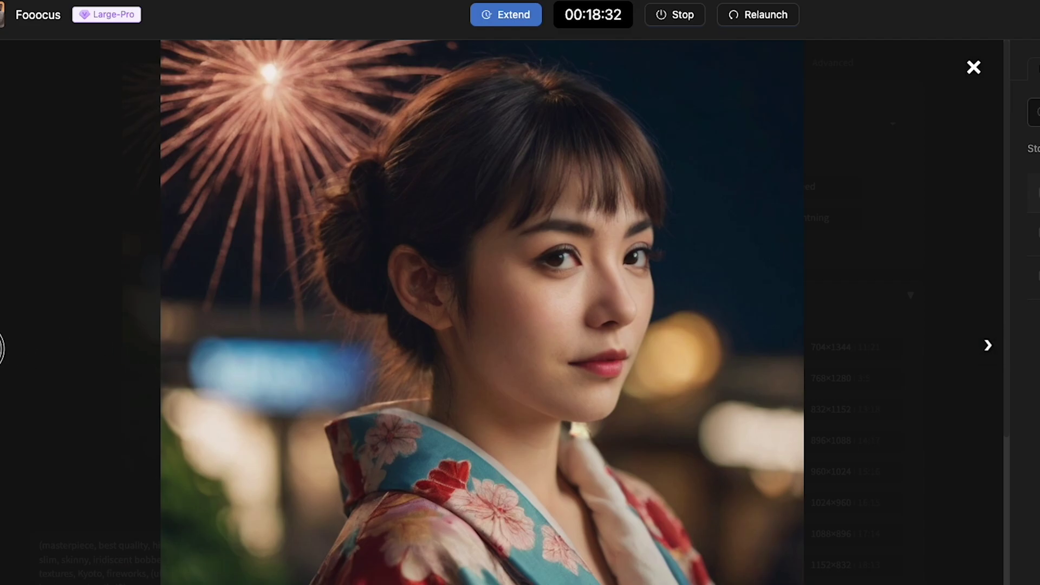
key(Right)
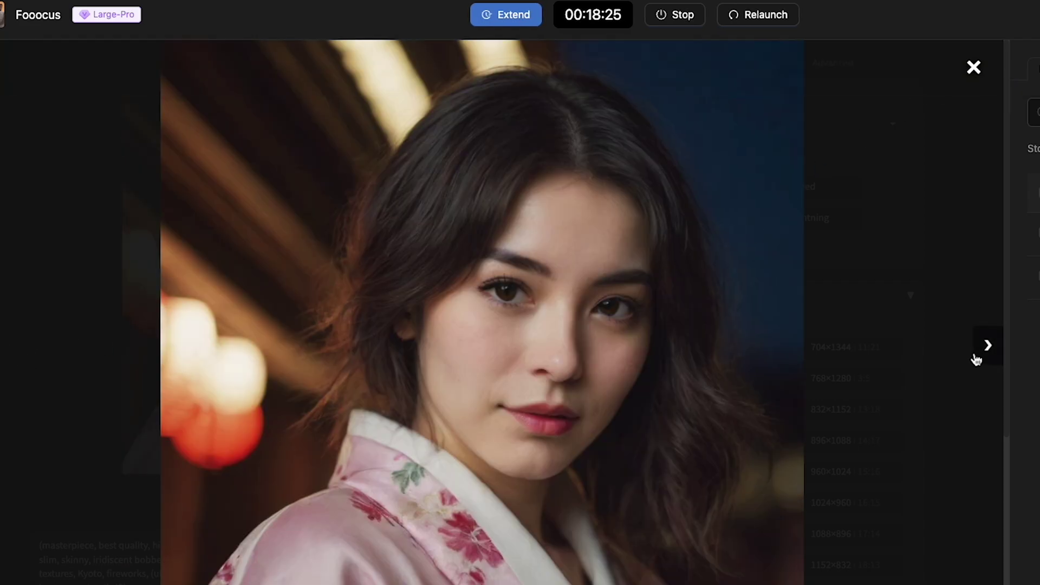
click(993, 348)
Flip to another kimono portrait in the results viewer
key(Right)
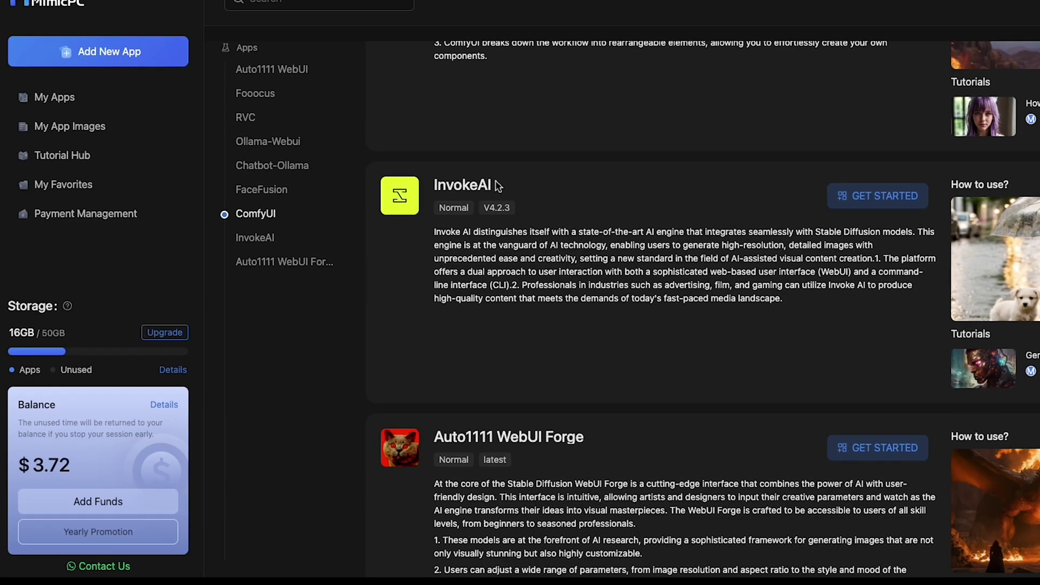